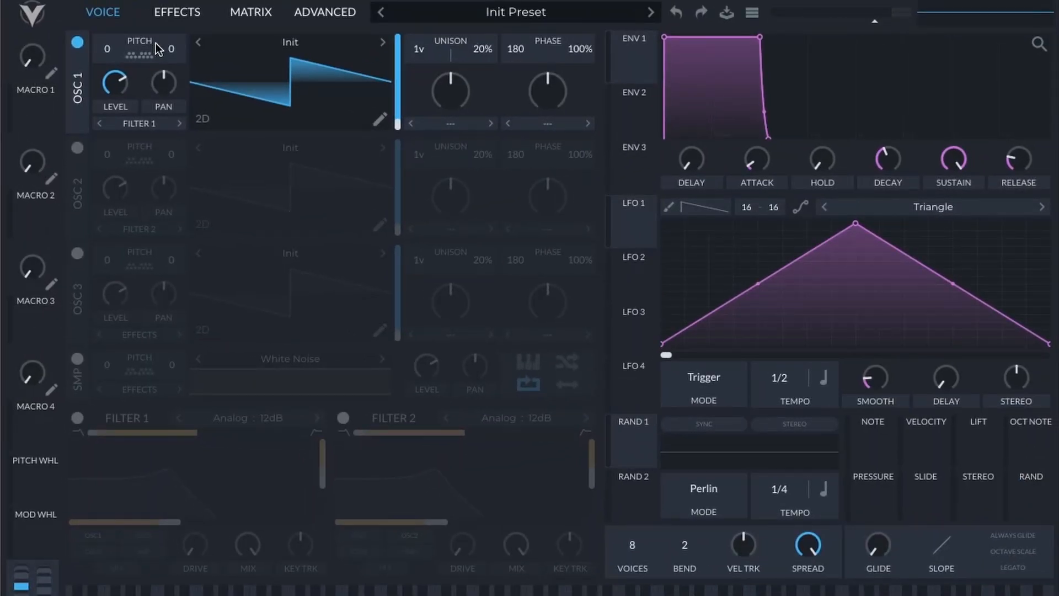
Enable oscillators 2 and 3 and load the Basic Shapes wavetable into all three oscillators
click(307, 44)
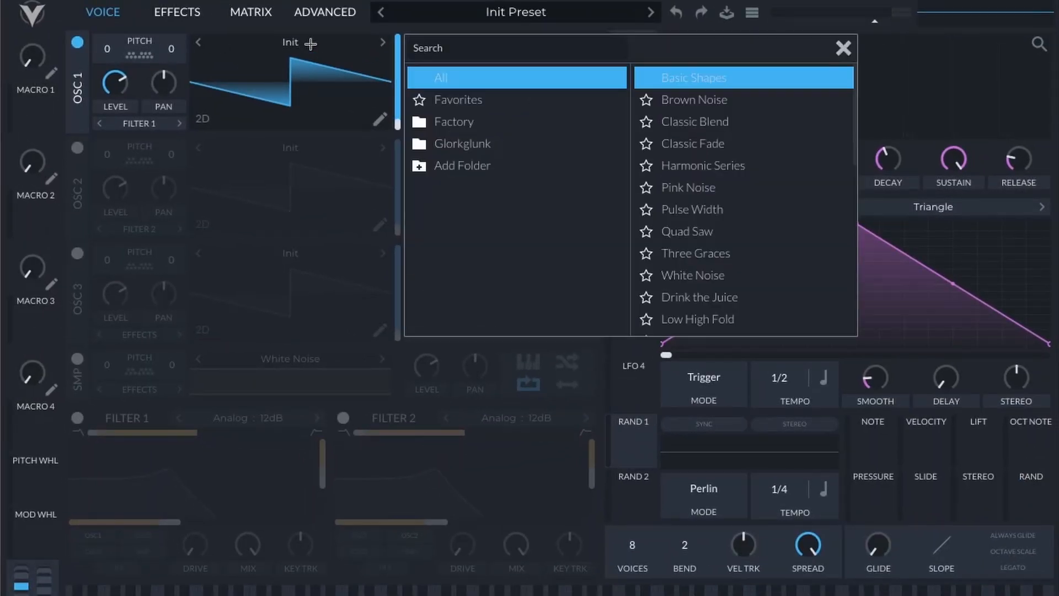
click(707, 79)
click(843, 48)
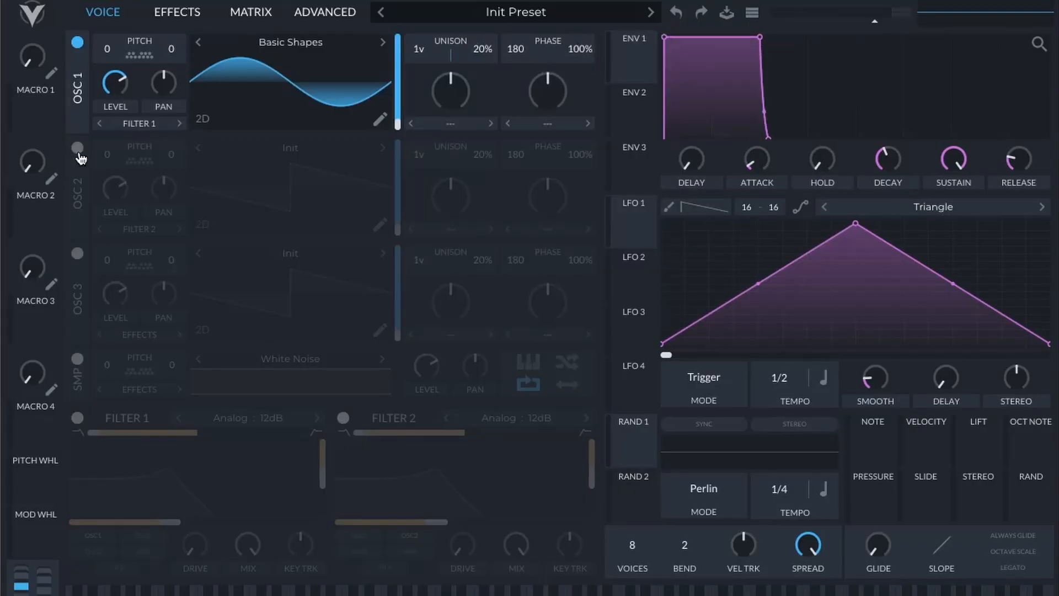
click(77, 147)
click(338, 151)
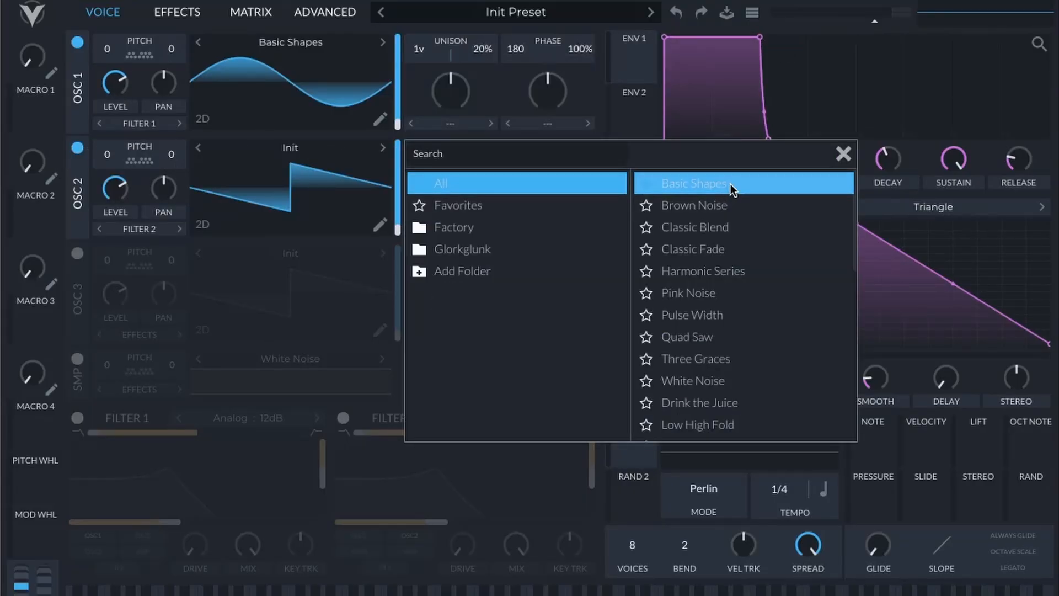
click(734, 188)
click(77, 253)
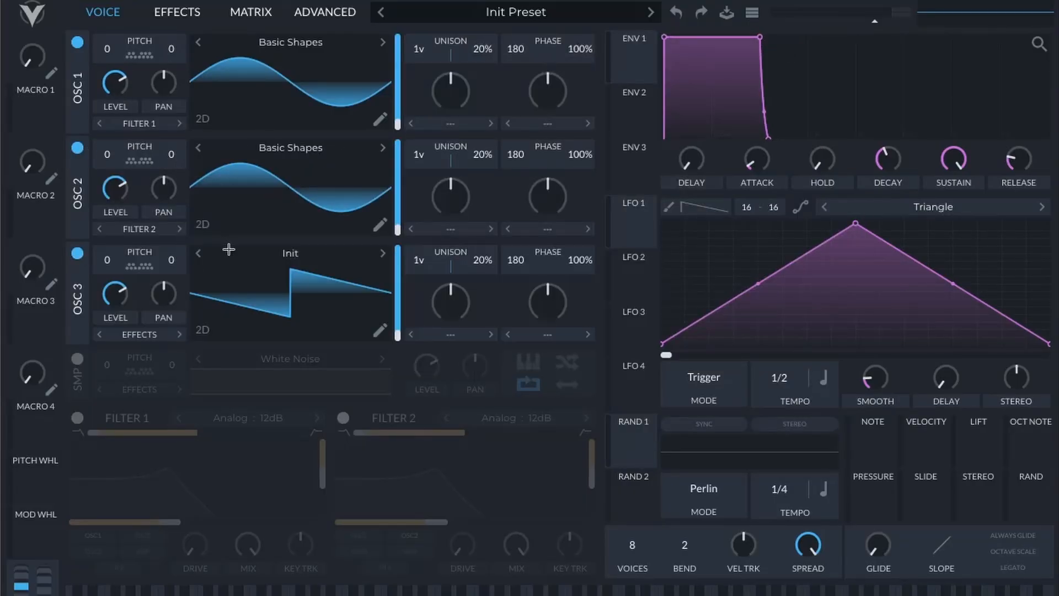
click(229, 250)
click(685, 292)
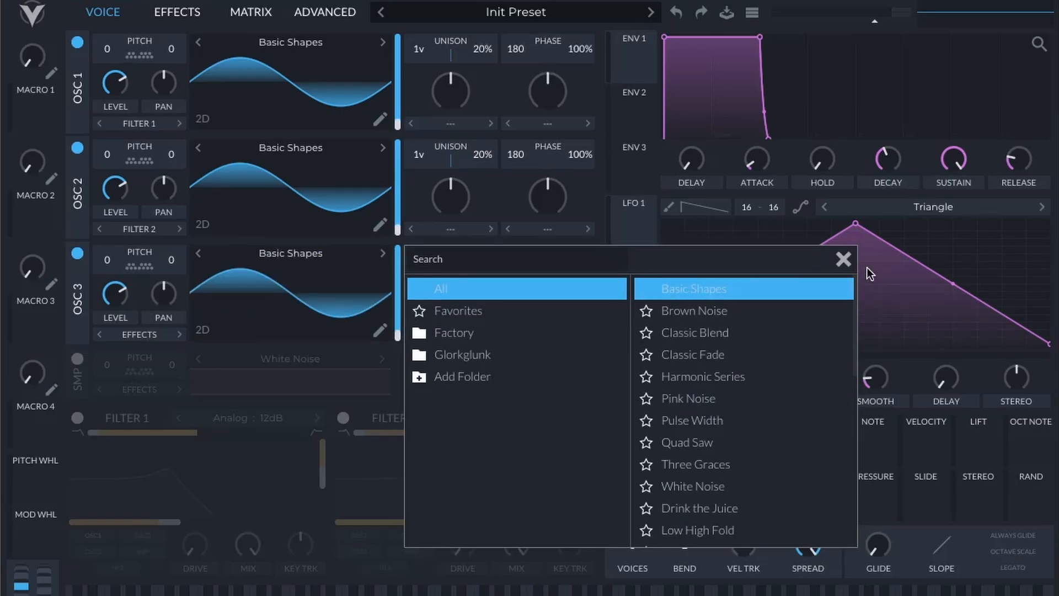
click(844, 259)
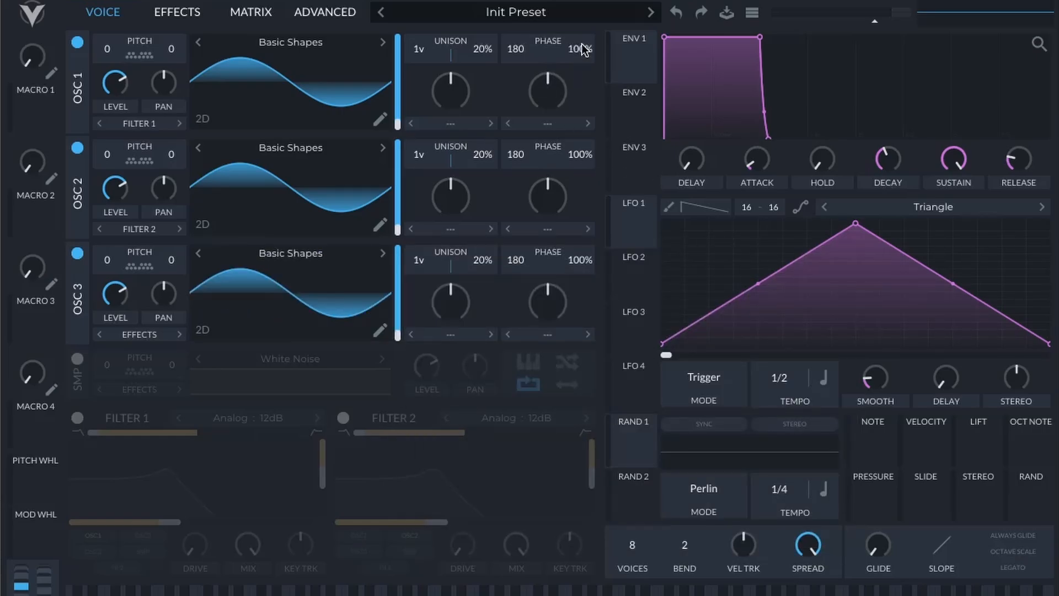
Set phase randomization to 0% on all three oscillators and move the wavetable frames of oscillators 1 and 2 to a triangle wave
drag(581, 51, 571, 204)
drag(579, 154, 570, 342)
drag(586, 257, 579, 331)
drag(396, 121, 412, 92)
drag(396, 227, 409, 198)
Try lowering the levels of oscillators 1, 2 and 3, and raise all three again
drag(117, 84, 88, 259)
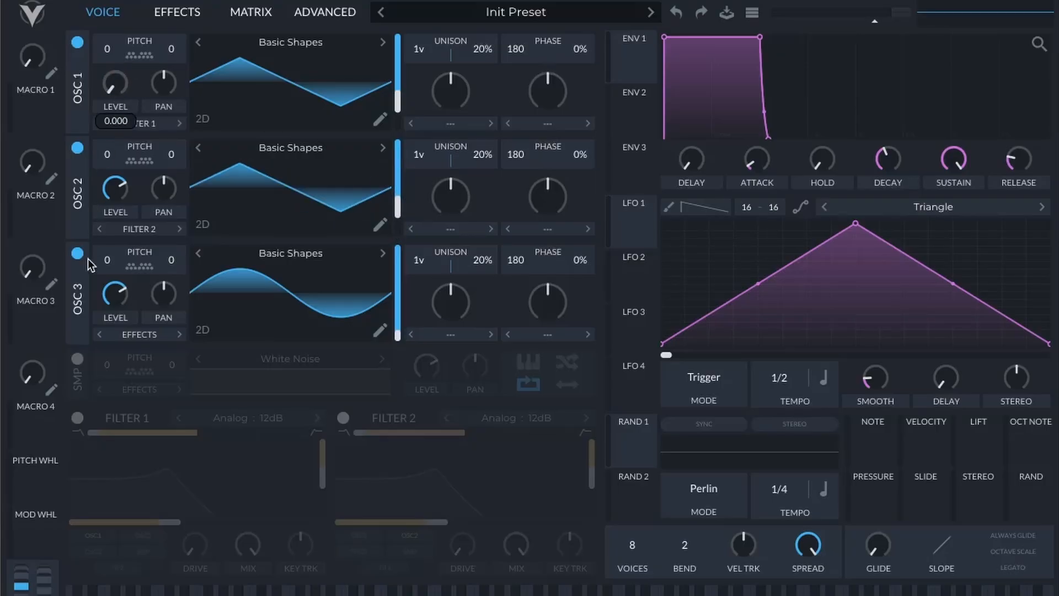
drag(115, 182, 94, 344)
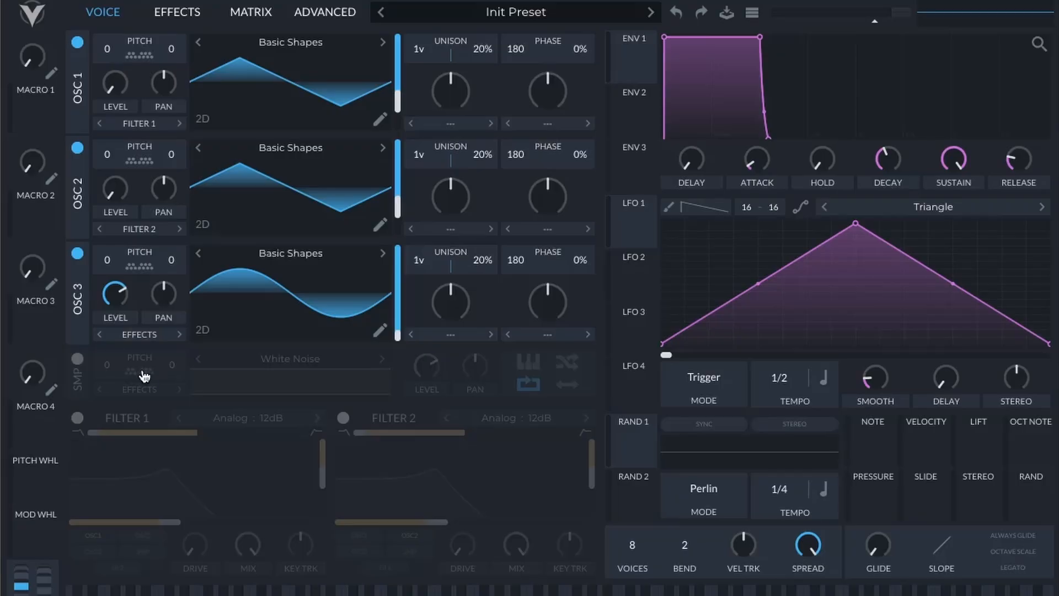
drag(115, 289, 108, 308)
drag(114, 88, 145, 16)
drag(114, 188, 138, 131)
drag(116, 292, 136, 228)
Transpose oscillator 1 by -12 and oscillator 2 by 19 semitones, and lower all three oscillator levels to zero
drag(107, 156, 117, 146)
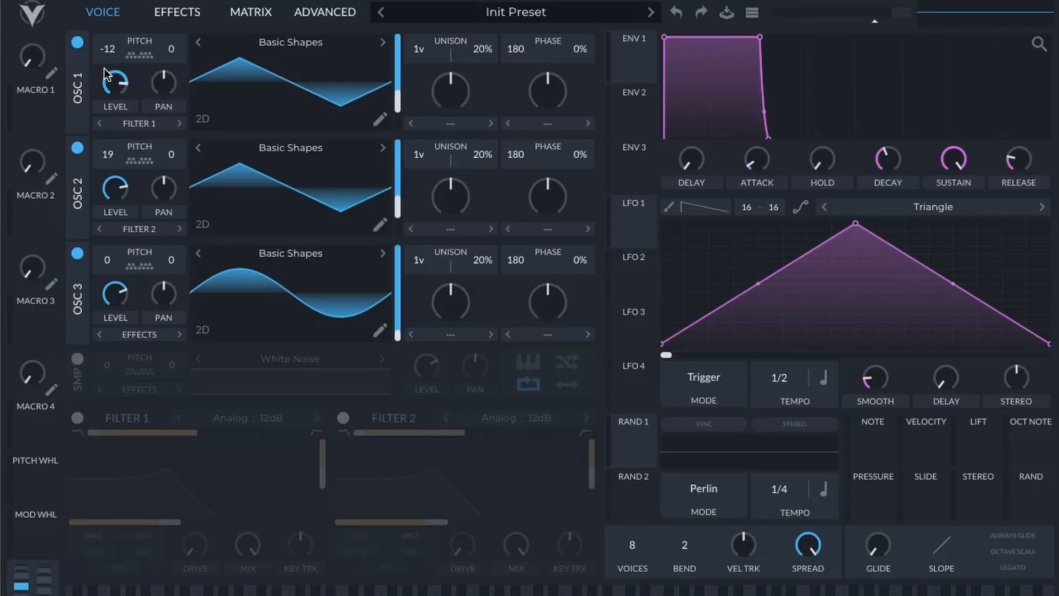
drag(116, 82, 59, 348)
drag(115, 188, 33, 544)
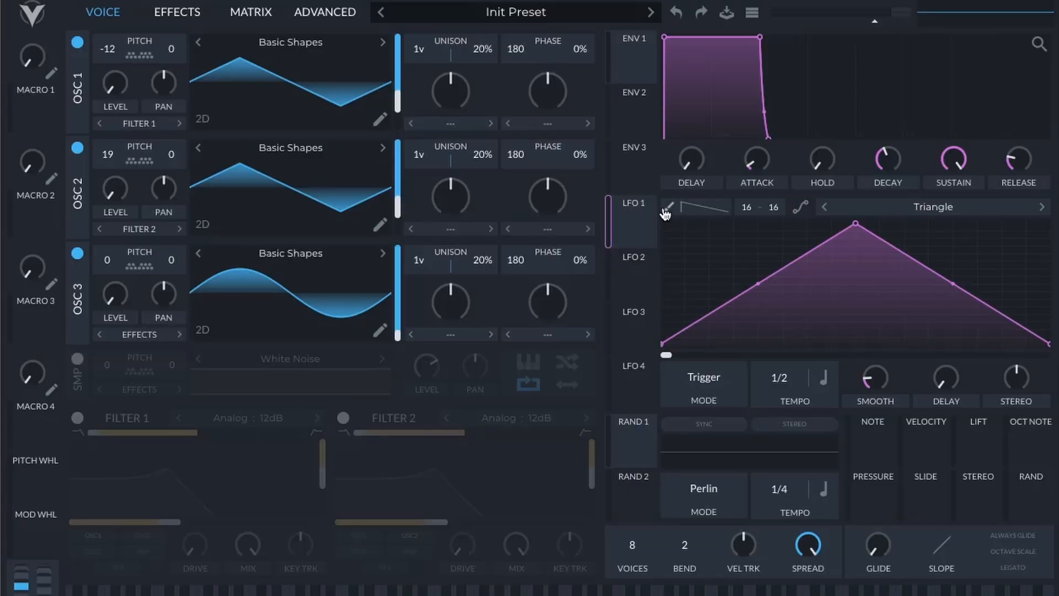
Give LFO 1 the BS-STAB ROUTE shape and set its tempo to 1/1
mouse_move(630, 242)
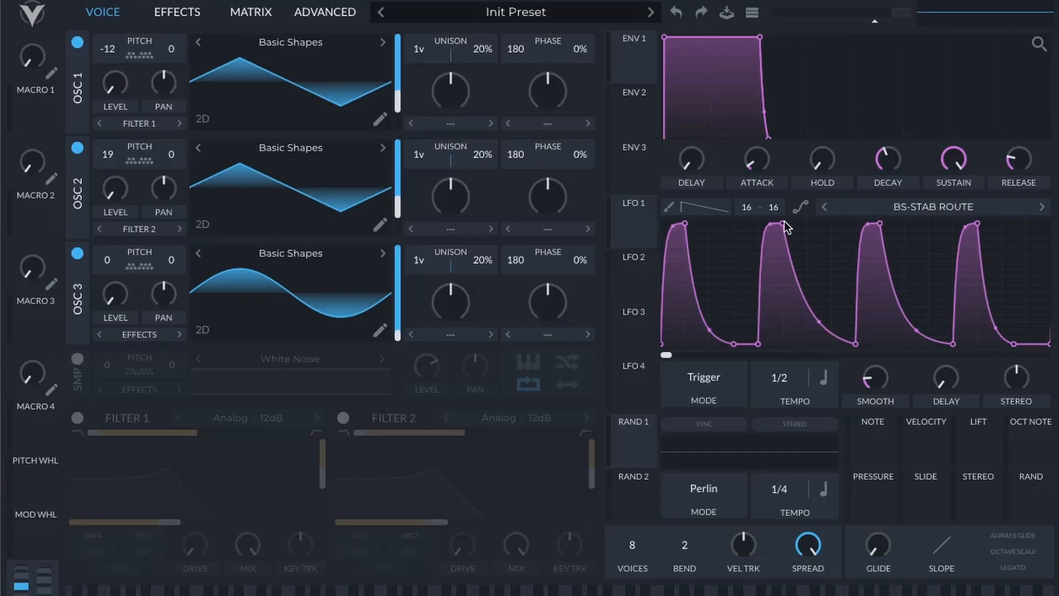
right_click(777, 273)
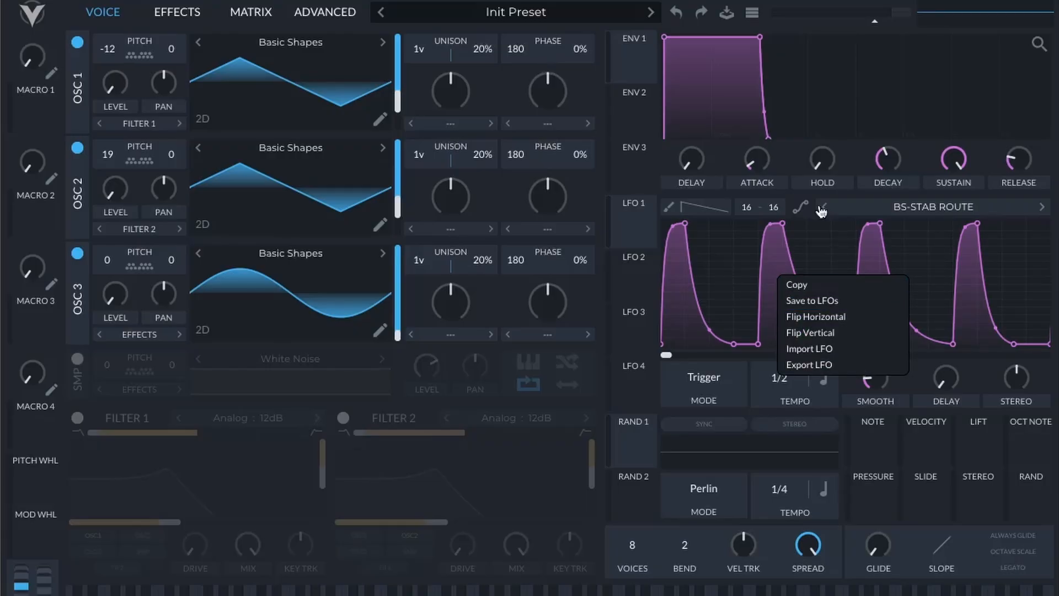
click(919, 228)
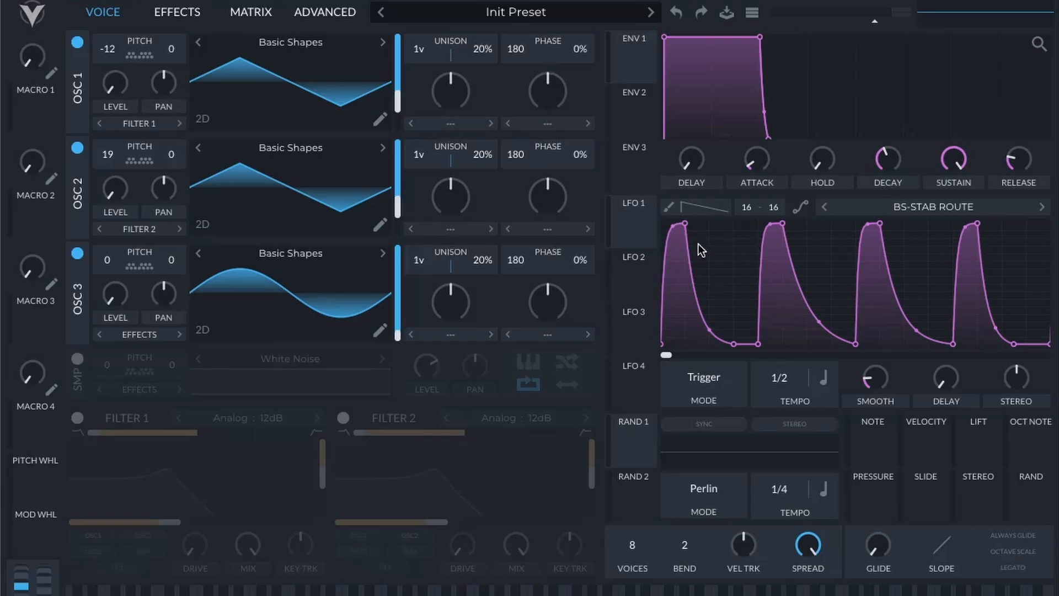
drag(784, 382, 784, 396)
Modulate the levels of oscillators 1 and 3 with LFO 1 at full amount, and transpose oscillator 3 by -12
mouse_move(638, 233)
drag(634, 227, 116, 122)
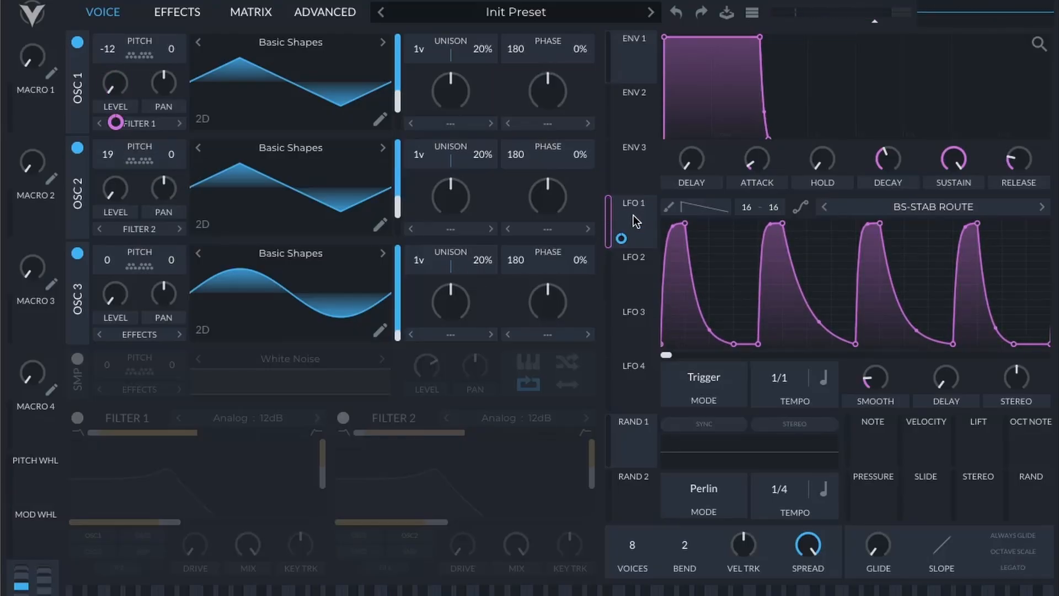
mouse_move(622, 238)
mouse_down()
mouse_move(32, 335)
mouse_move(116, 298)
mouse_move(115, 333)
mouse_up()
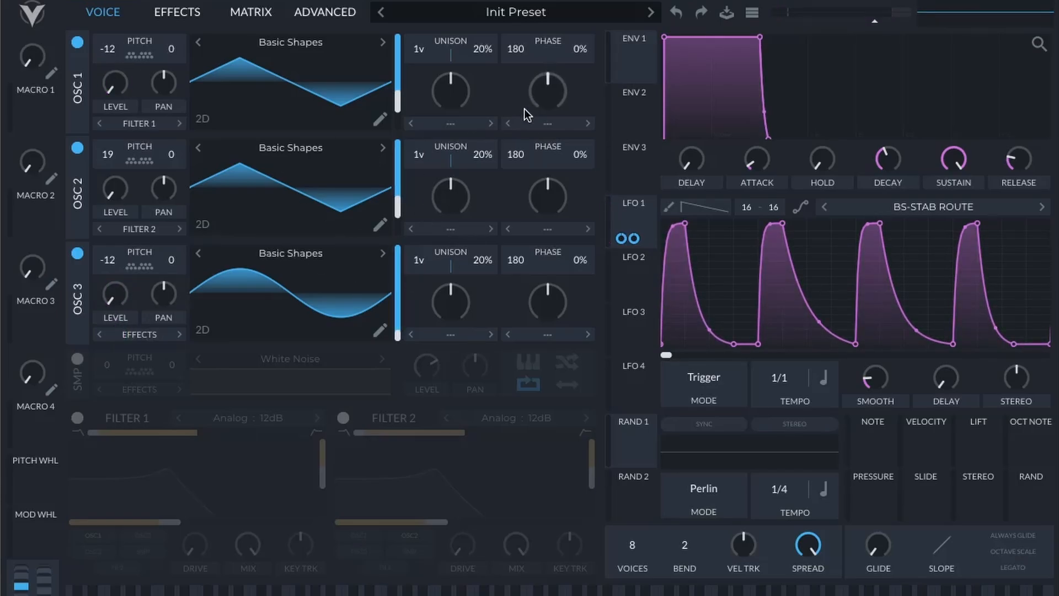
Set oscillator 1 to FM from oscillator 2 at a low amount, and modulate that amount slightly with LFO 1
click(547, 123)
click(558, 283)
drag(555, 96, 512, 186)
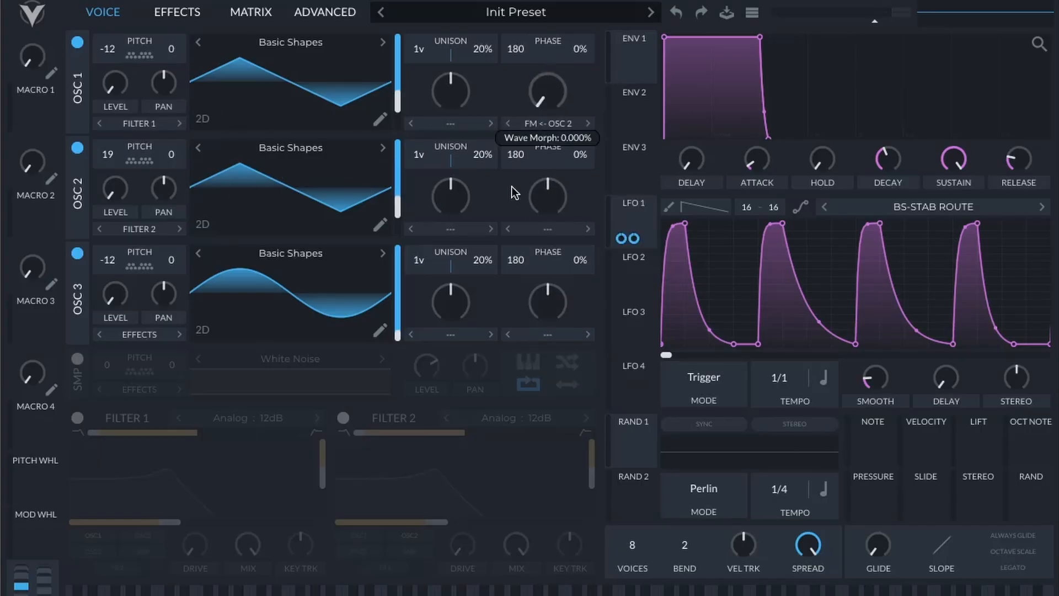
mouse_move(628, 239)
mouse_down()
mouse_move(605, 159)
mouse_move(539, 90)
mouse_move(631, 222)
mouse_up()
drag(545, 100, 548, 82)
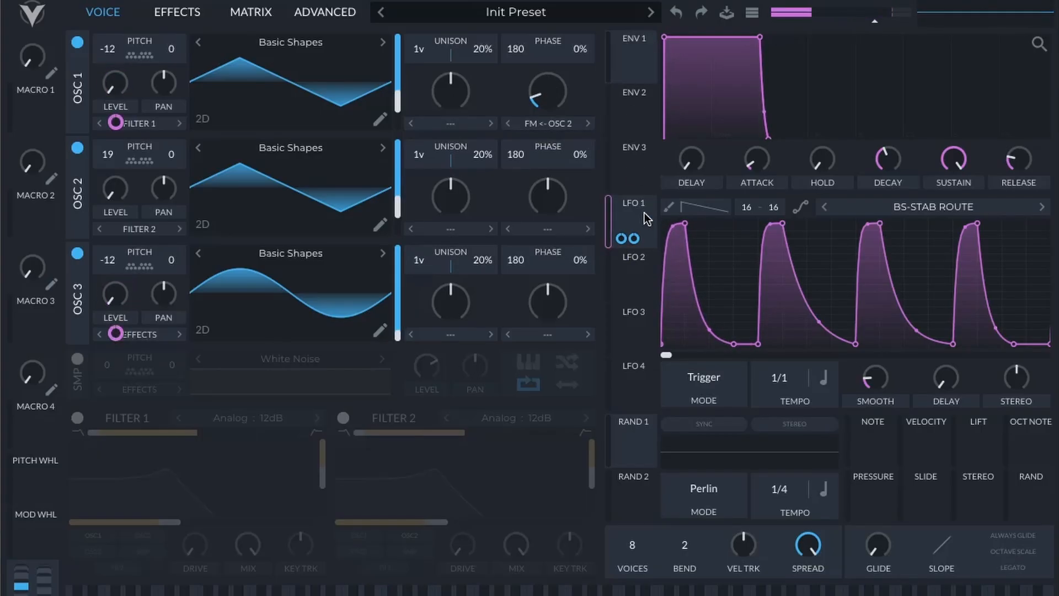
drag(644, 209, 548, 92)
drag(548, 141, 575, 163)
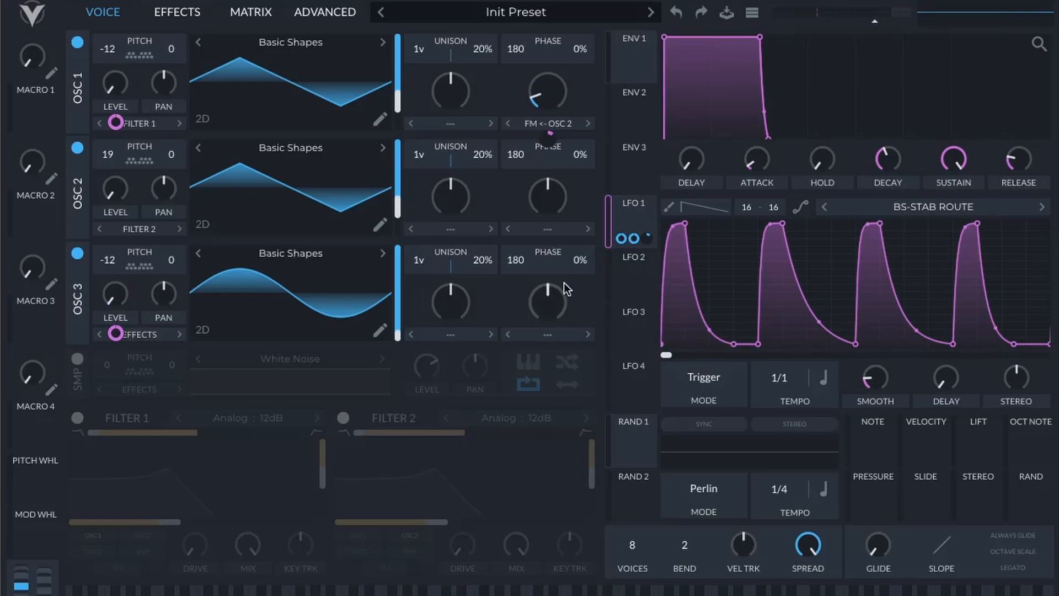
Enable the White Noise sampler at zero level with pitch 7, and modulate its level moderately with LFO 1
click(77, 360)
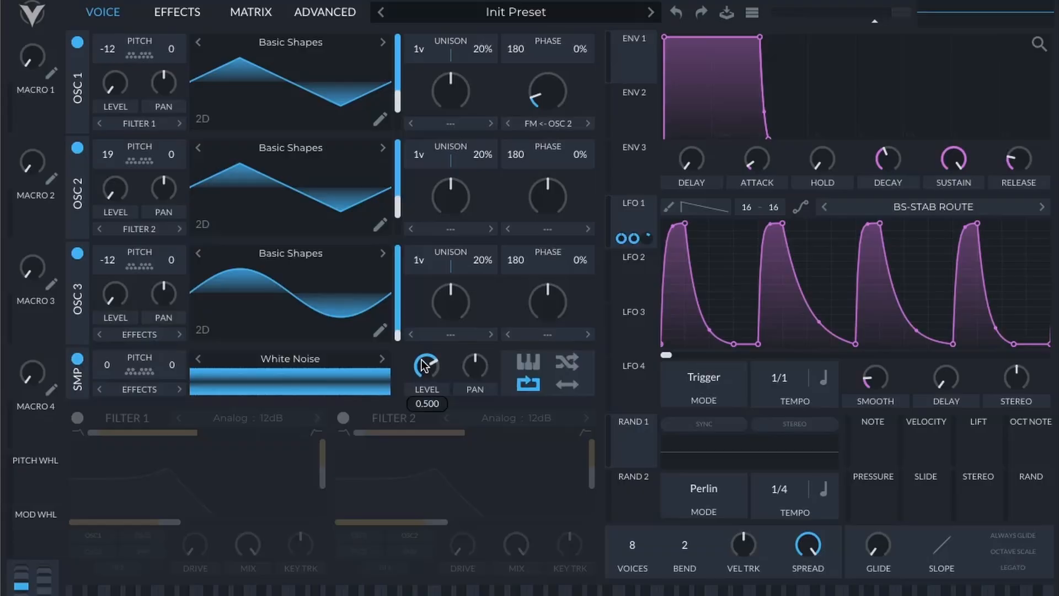
drag(422, 360, 366, 555)
drag(119, 342, 118, 346)
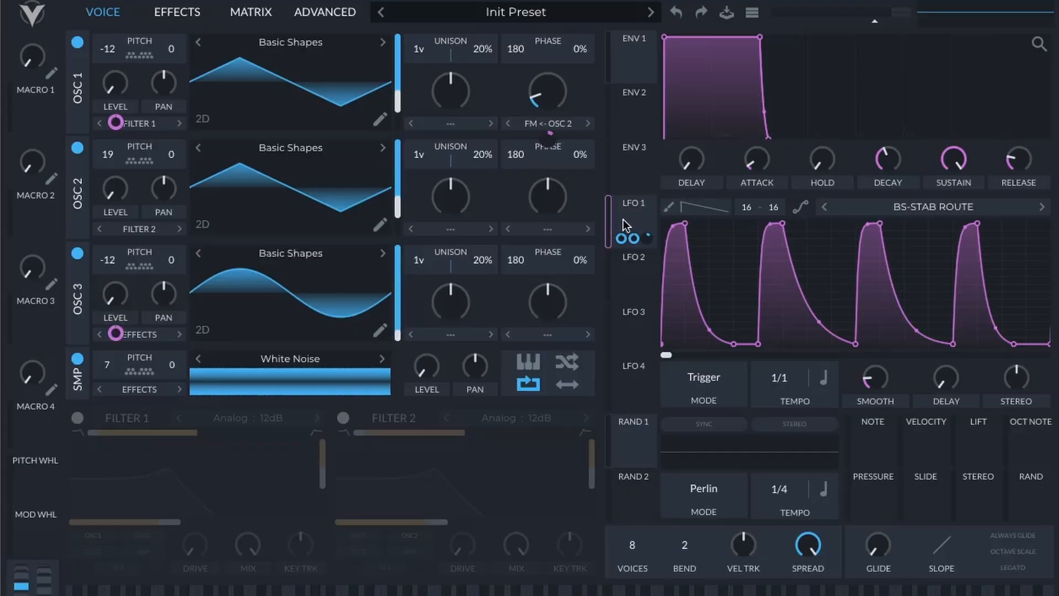
drag(628, 238, 429, 371)
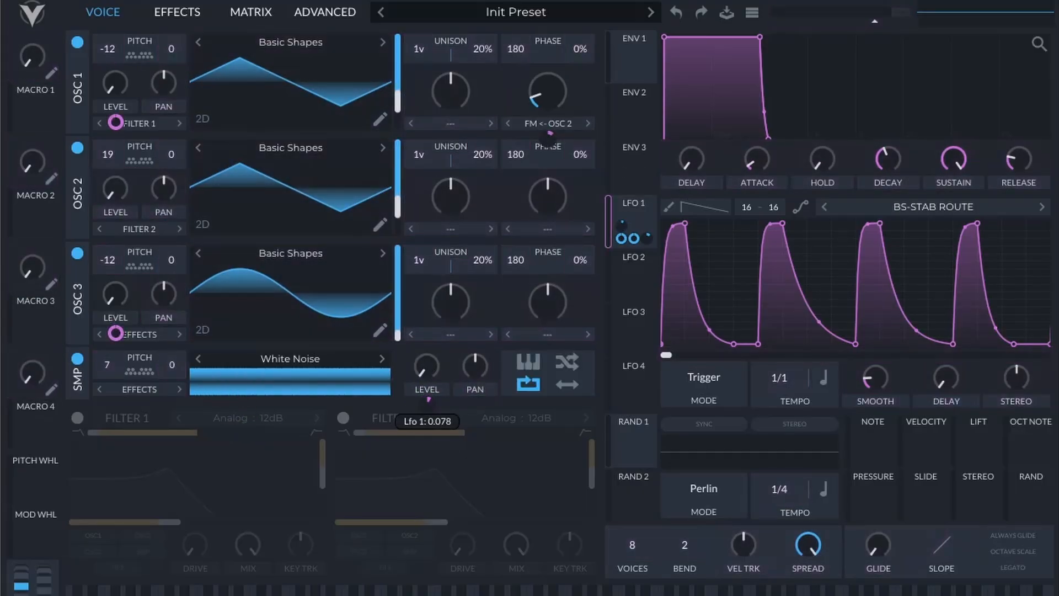
drag(431, 404, 440, 431)
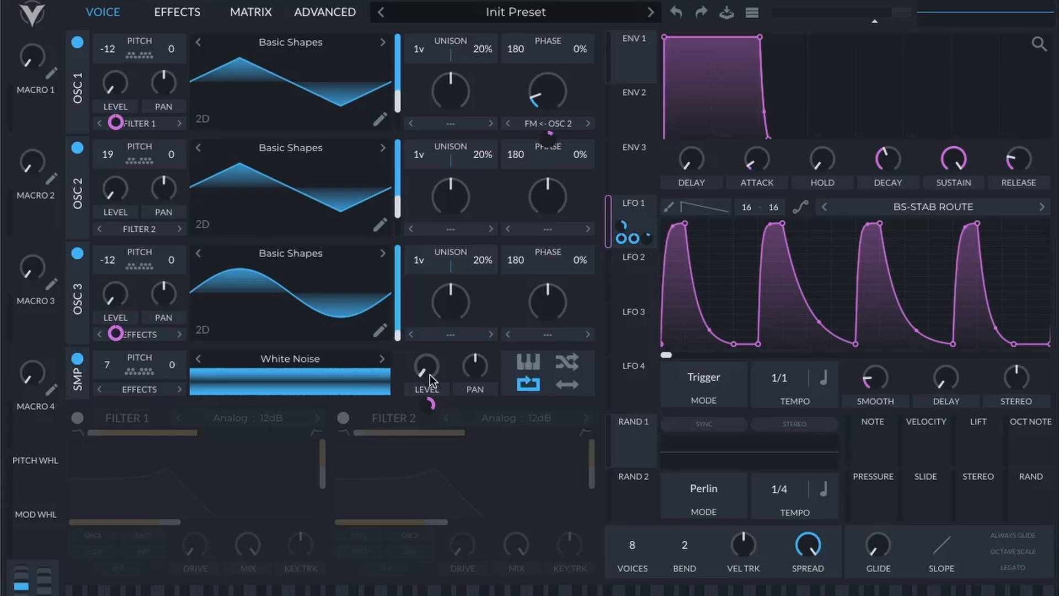
Reshape LFO 2 from a triangle into a short, steep curved decay at 1/4 tempo, and modulate oscillator 2's pitch with it
click(640, 276)
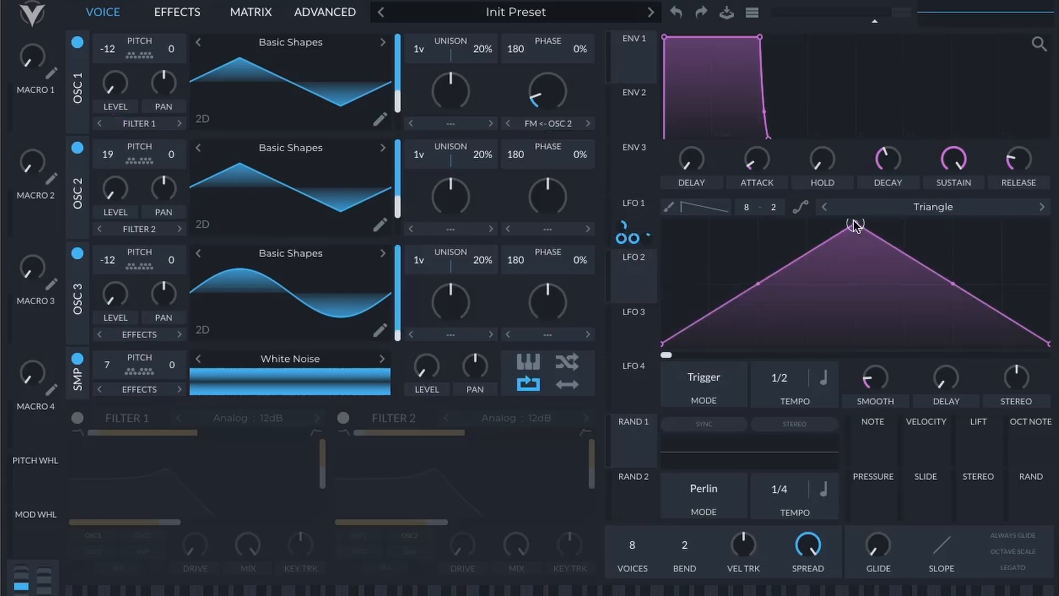
drag(856, 225, 617, 152)
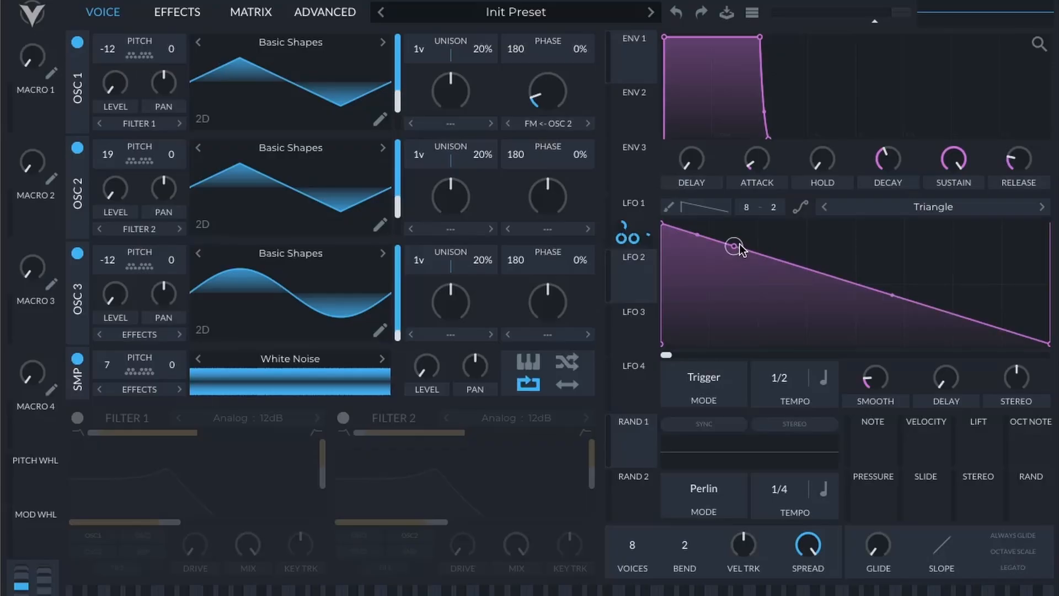
drag(740, 246, 700, 381)
drag(687, 280, 679, 337)
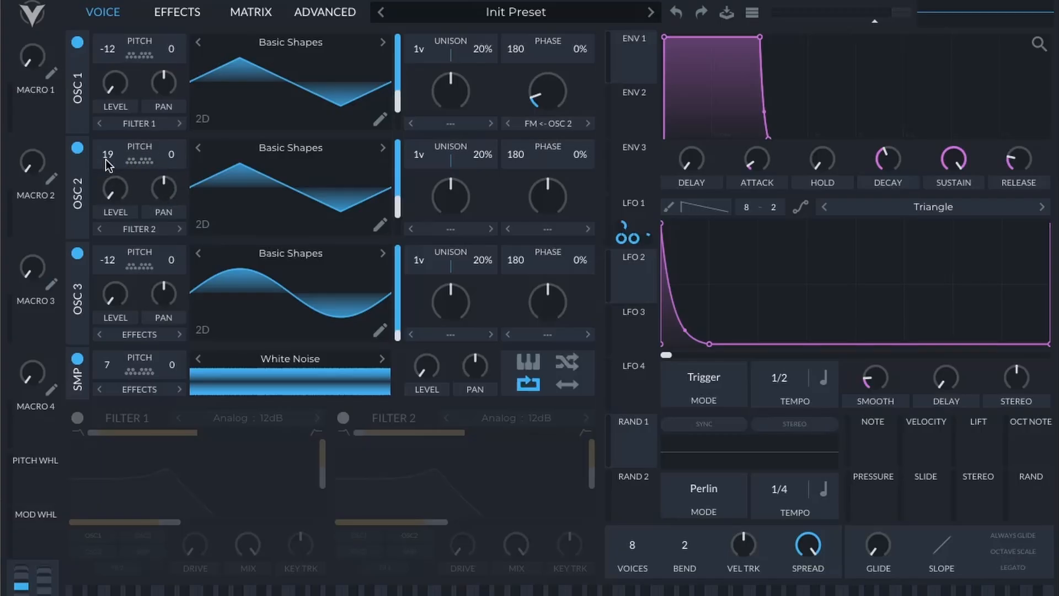
drag(647, 281, 111, 169)
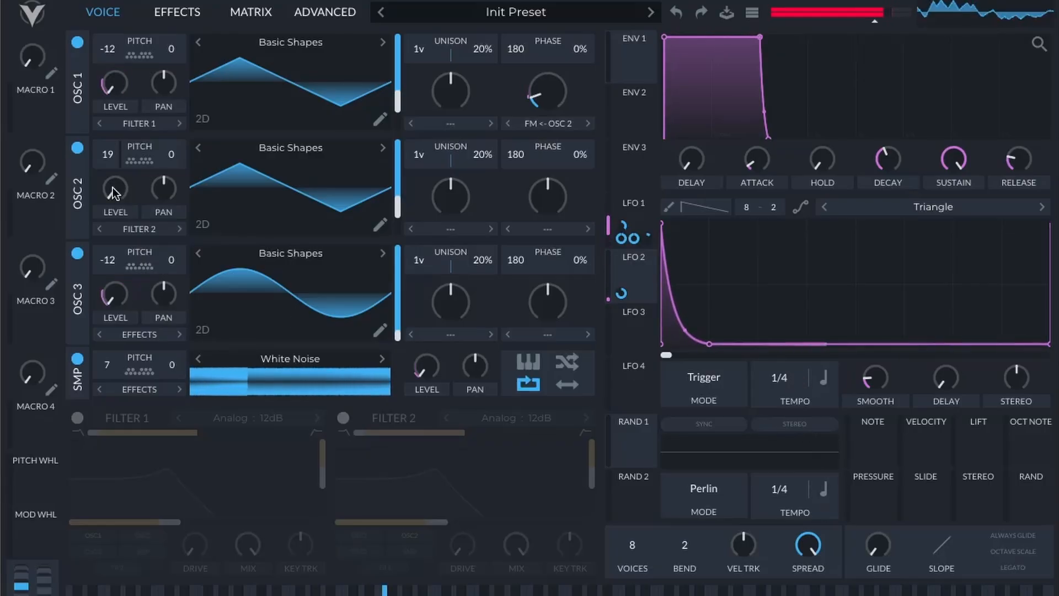
drag(107, 178, 107, 175)
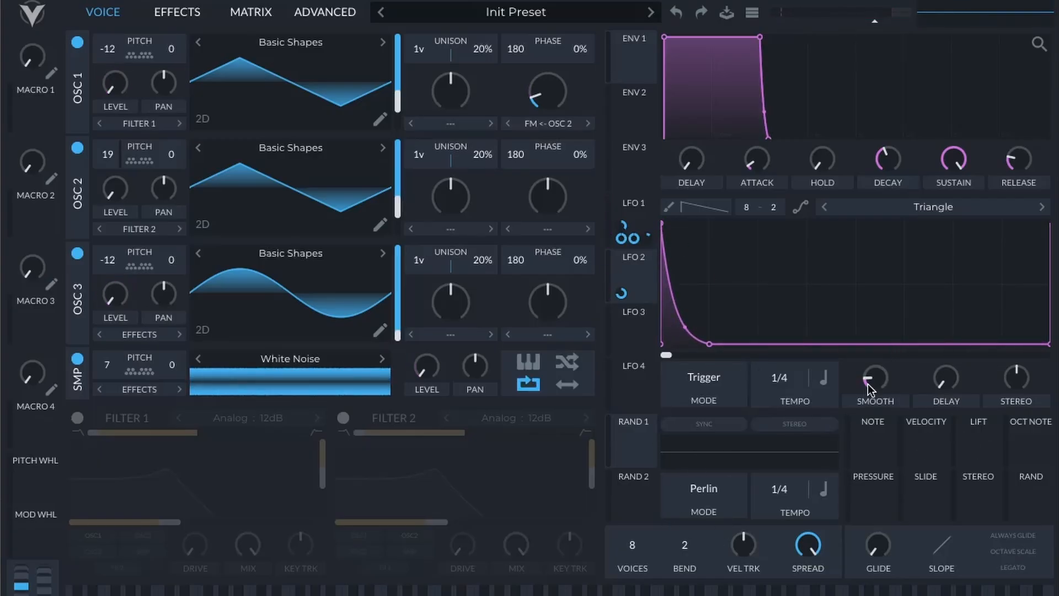
Set the smoothing of LFO 1 and LFO 2 to zero
click(641, 214)
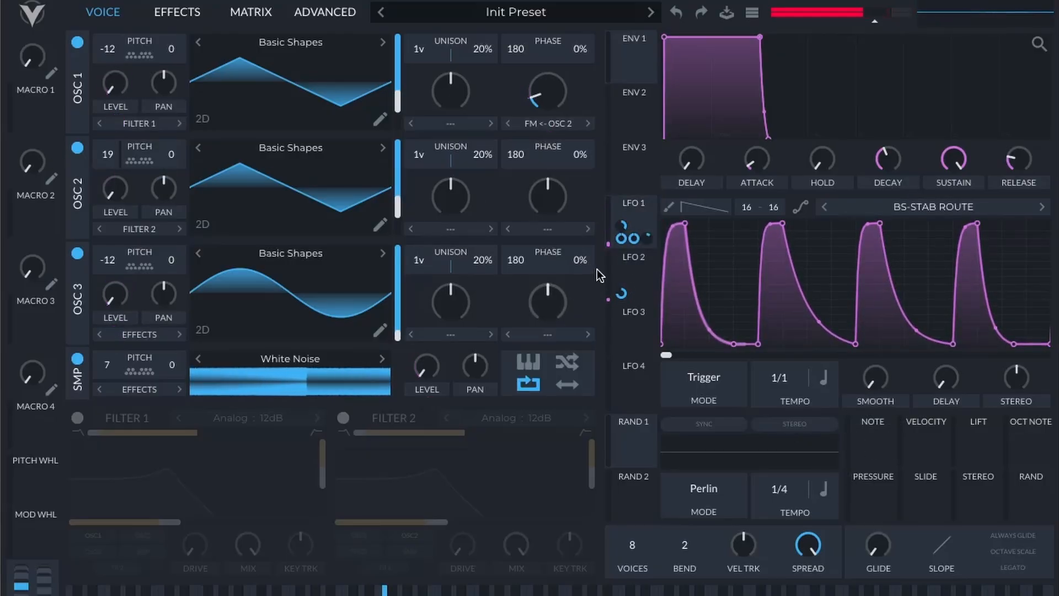
click(638, 260)
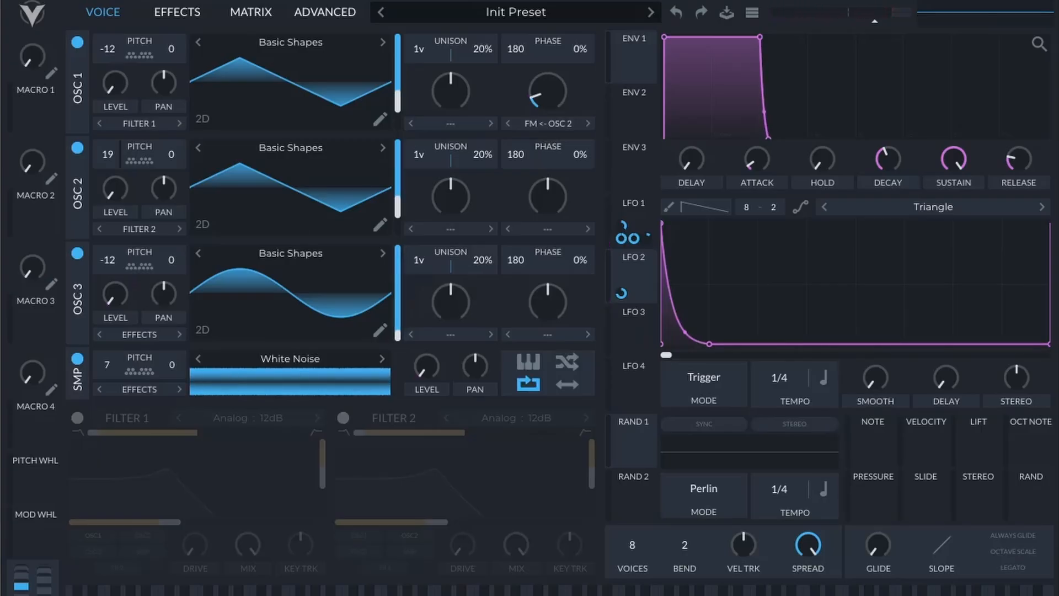
Add the Distortion effect with Soft Clip and modulate its drive by a small amount with LFO 1
click(177, 12)
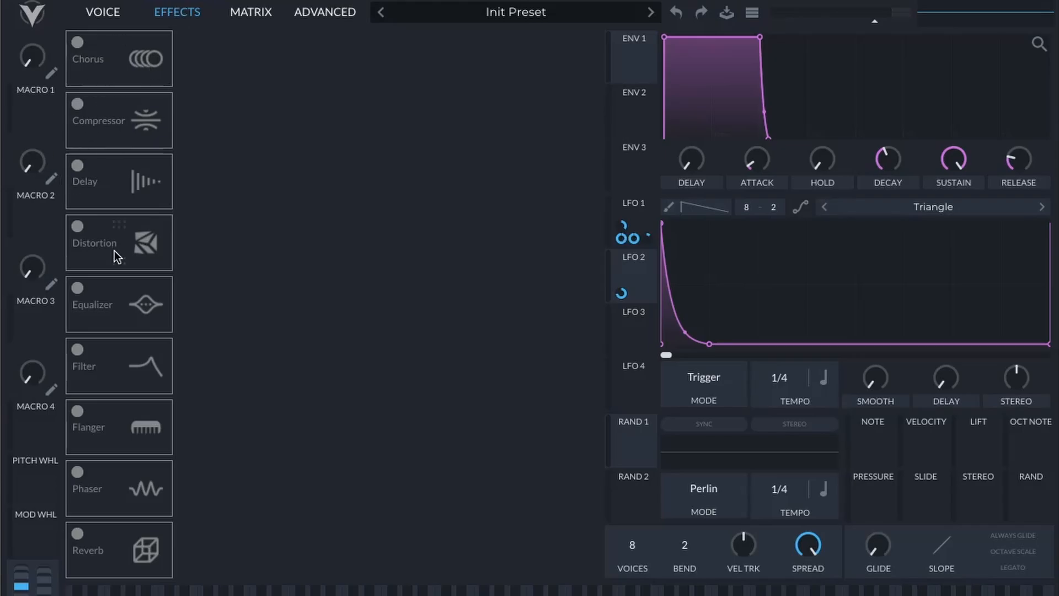
click(74, 226)
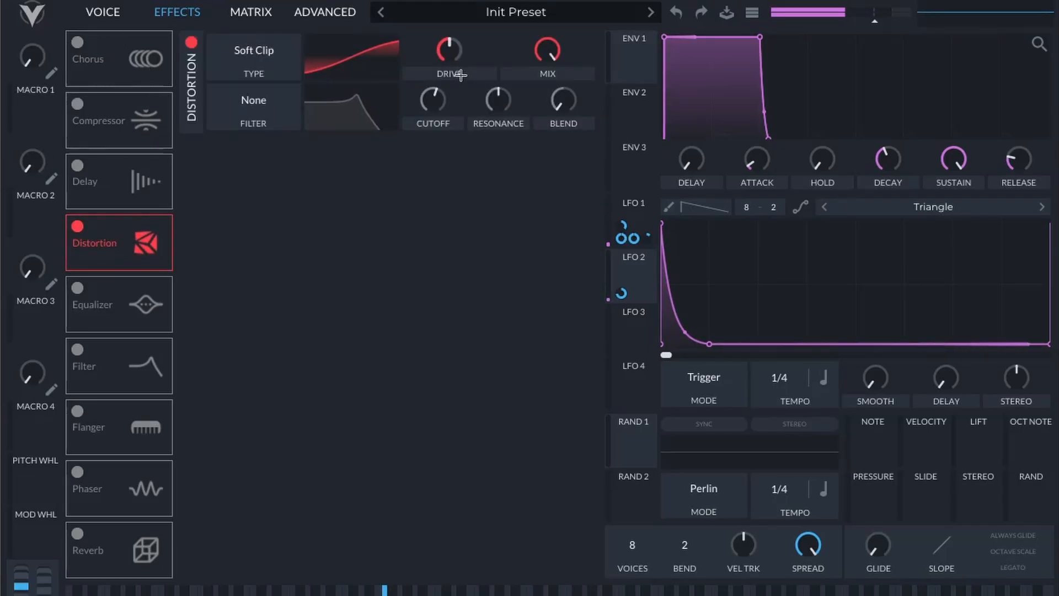
click(639, 226)
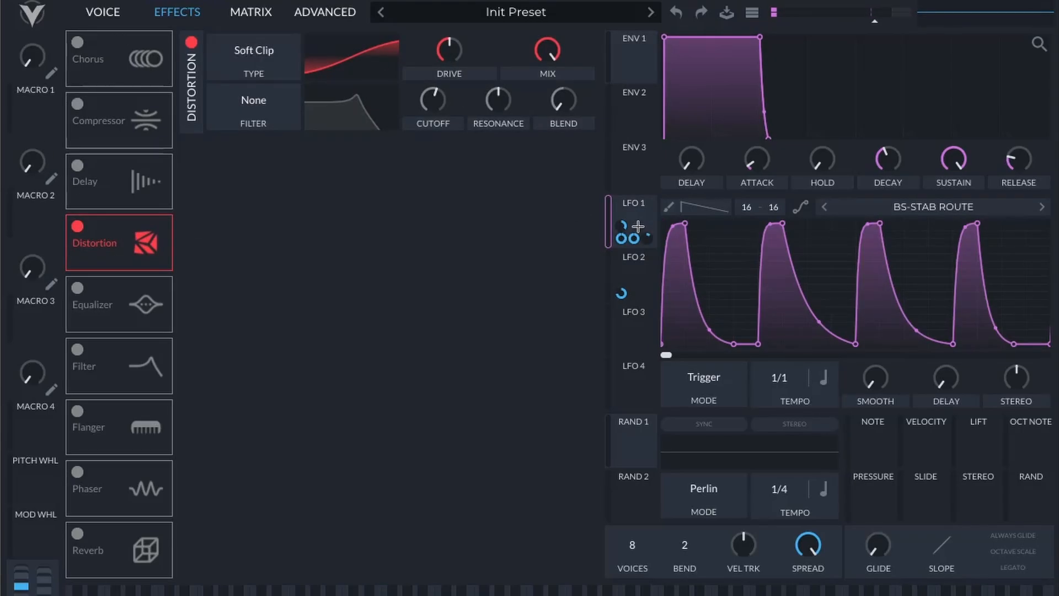
drag(643, 217, 453, 51)
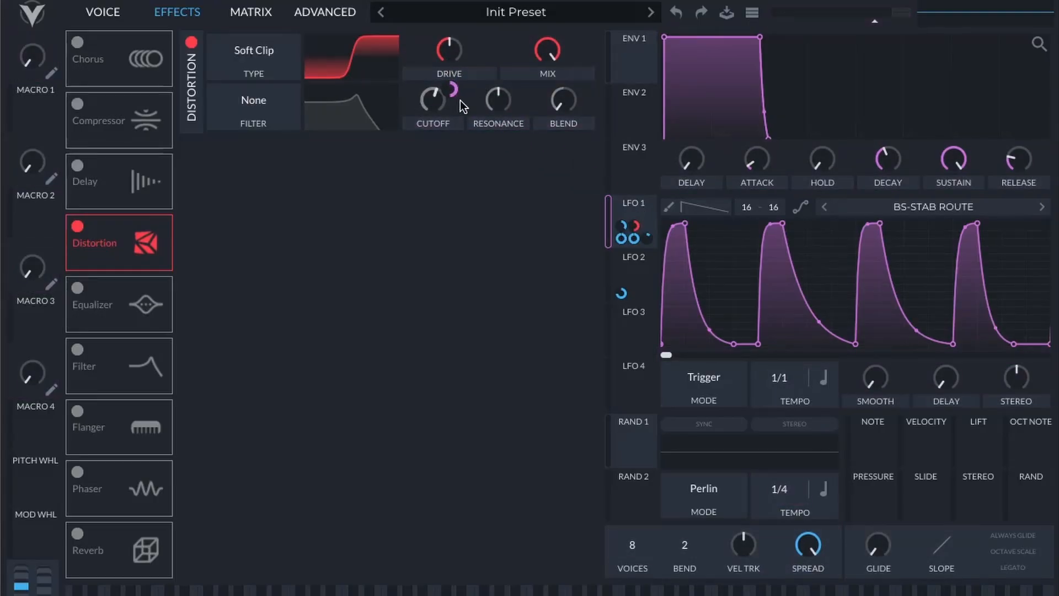
mouse_move(450, 87)
mouse_down()
mouse_move(451, 47)
mouse_move(453, 91)
mouse_up()
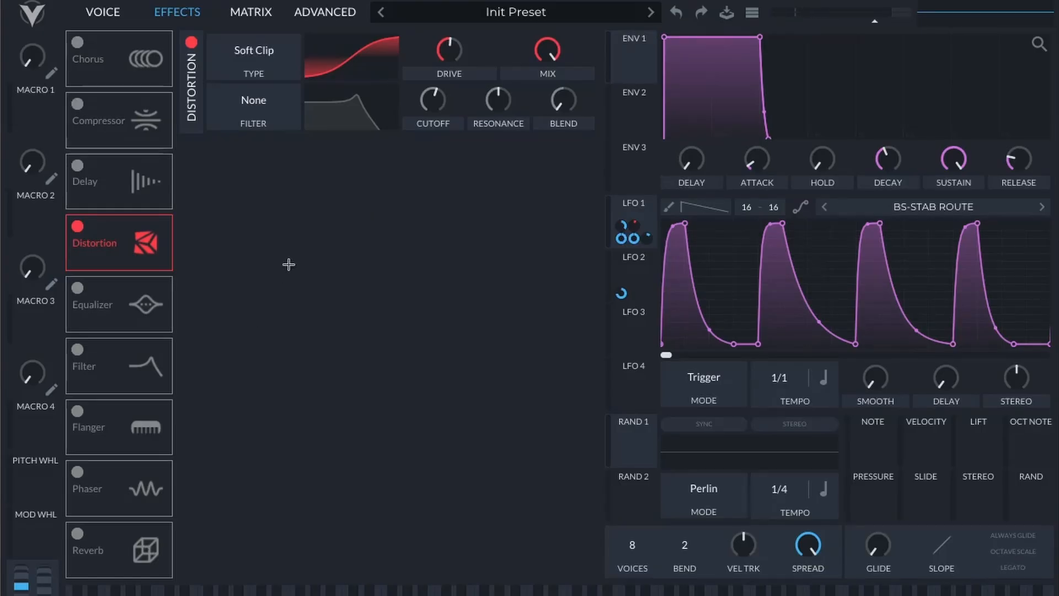
Enable the multiband Compressor effect and place it after Distortion in the effects chain
click(84, 117)
drag(119, 123, 108, 248)
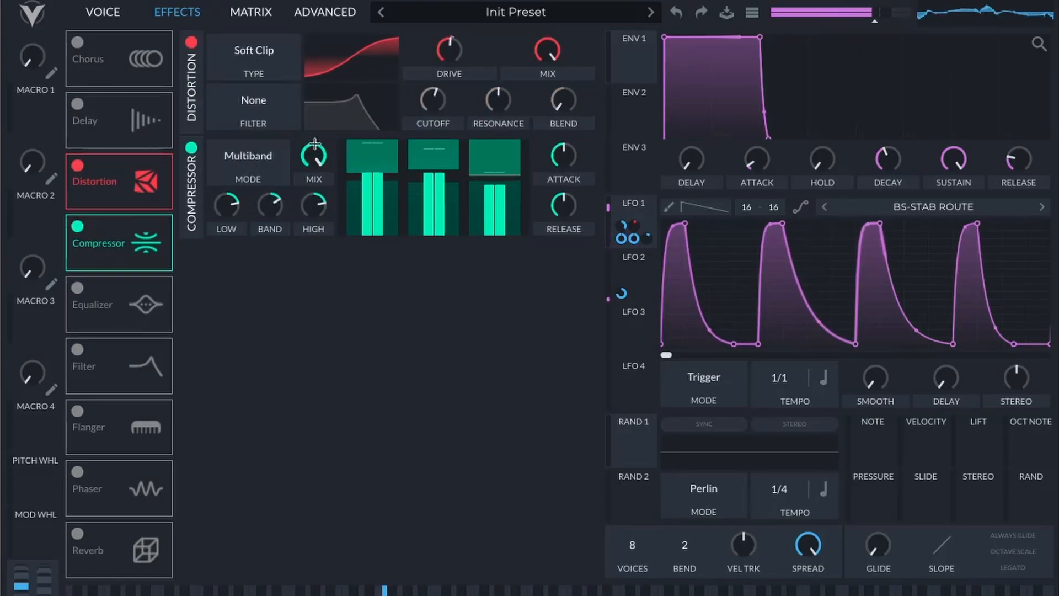
Reduce the multiband Compressor's mix below full wet
drag(290, 180, 304, 197)
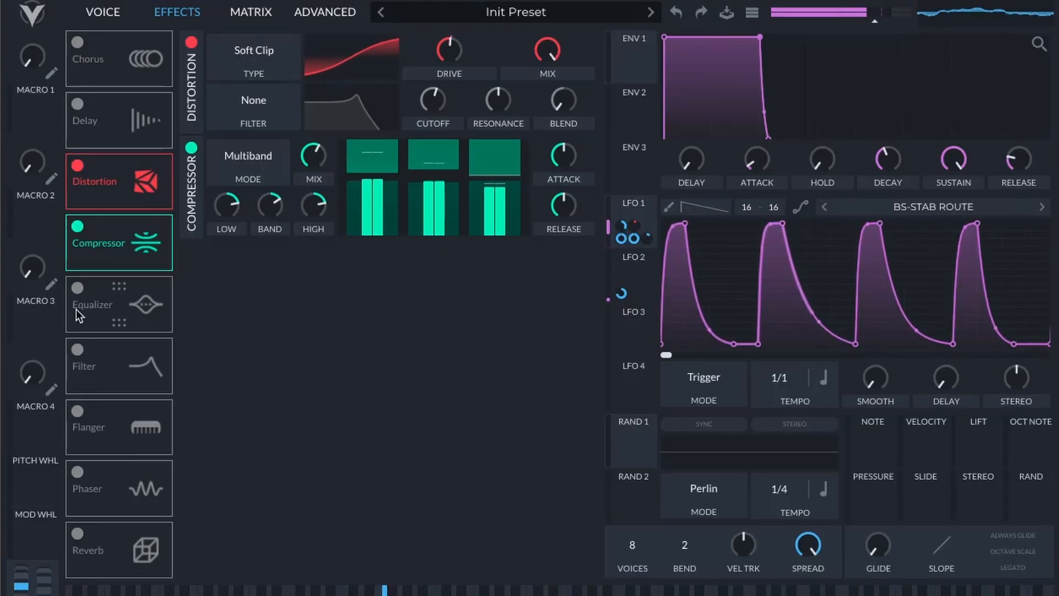
Enable the Equalizer with a high shelf and modulate its high-band gain with LFO 1 by about 3
click(77, 288)
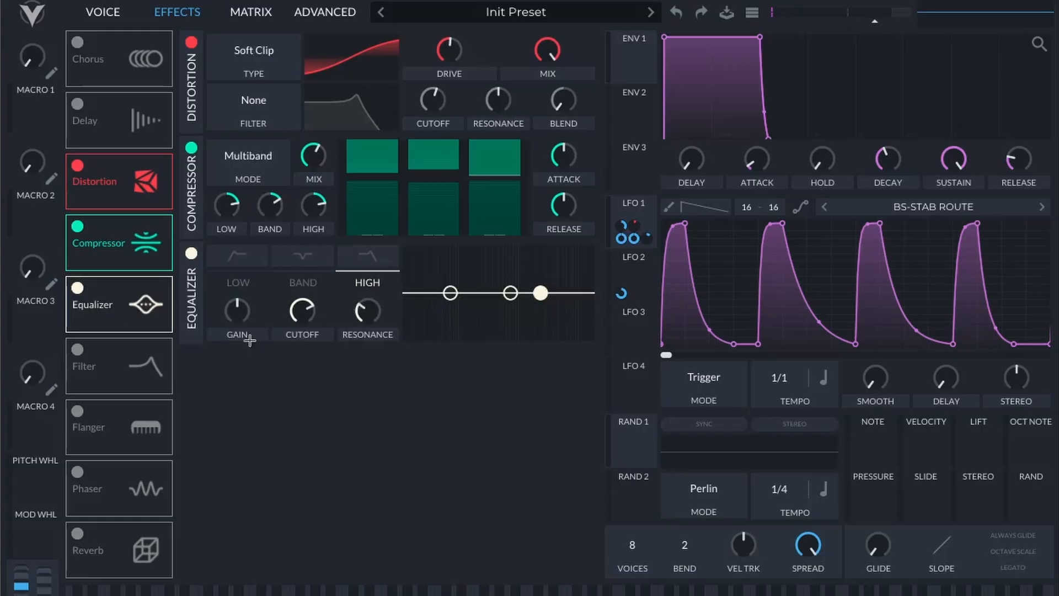
click(379, 262)
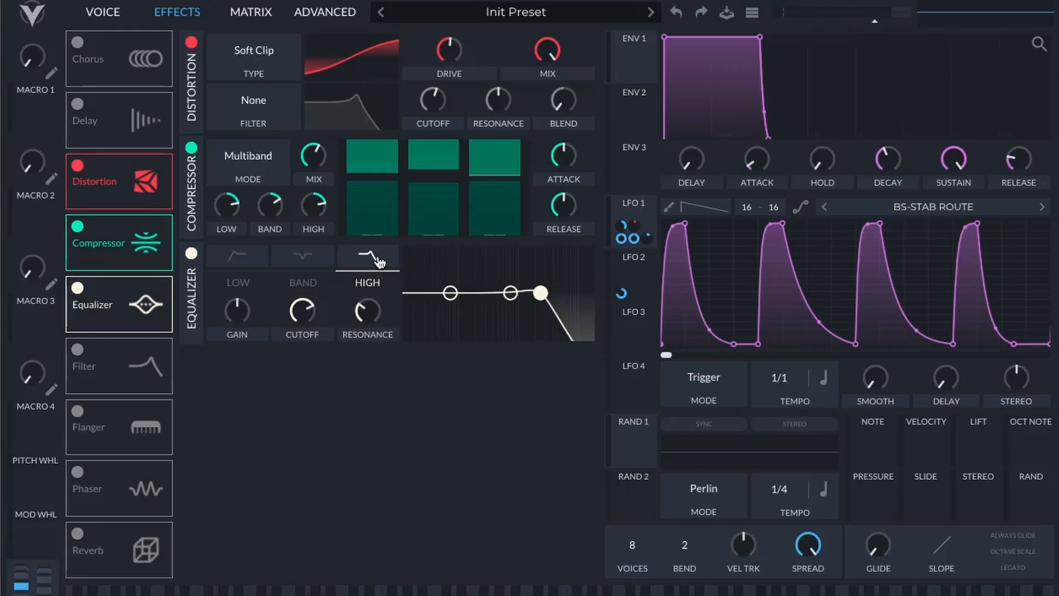
mouse_move(636, 318)
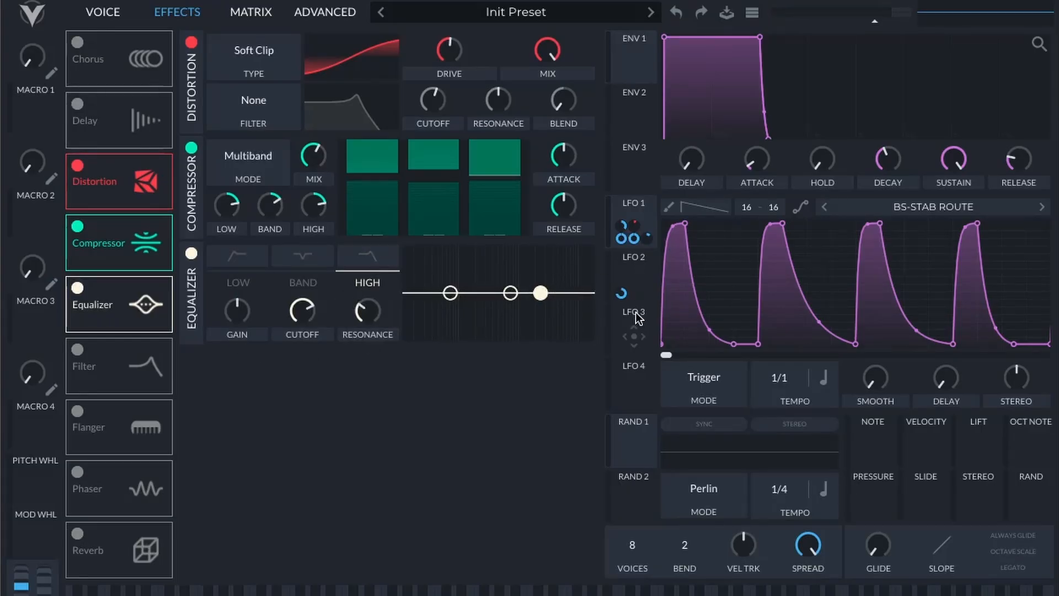
drag(628, 237, 239, 311)
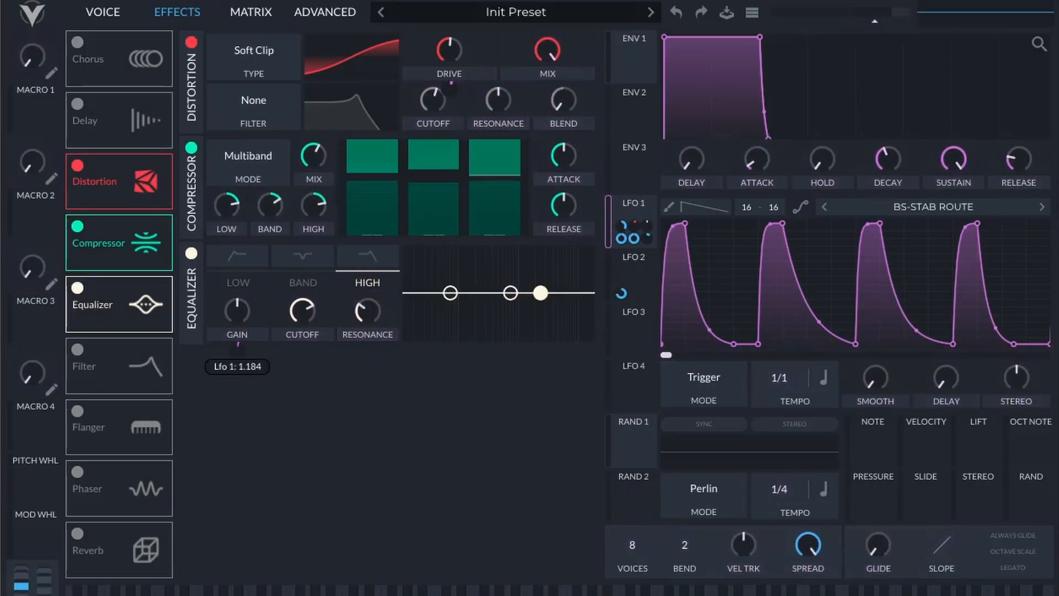
mouse_move(238, 349)
mouse_down()
mouse_move(238, 338)
mouse_move(240, 348)
mouse_up()
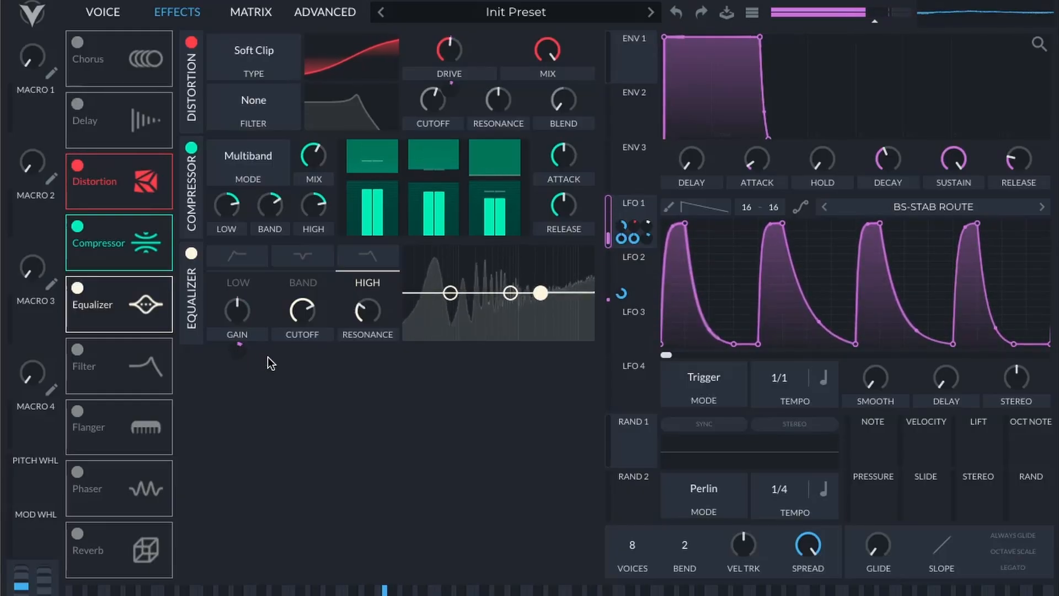
drag(239, 345, 237, 347)
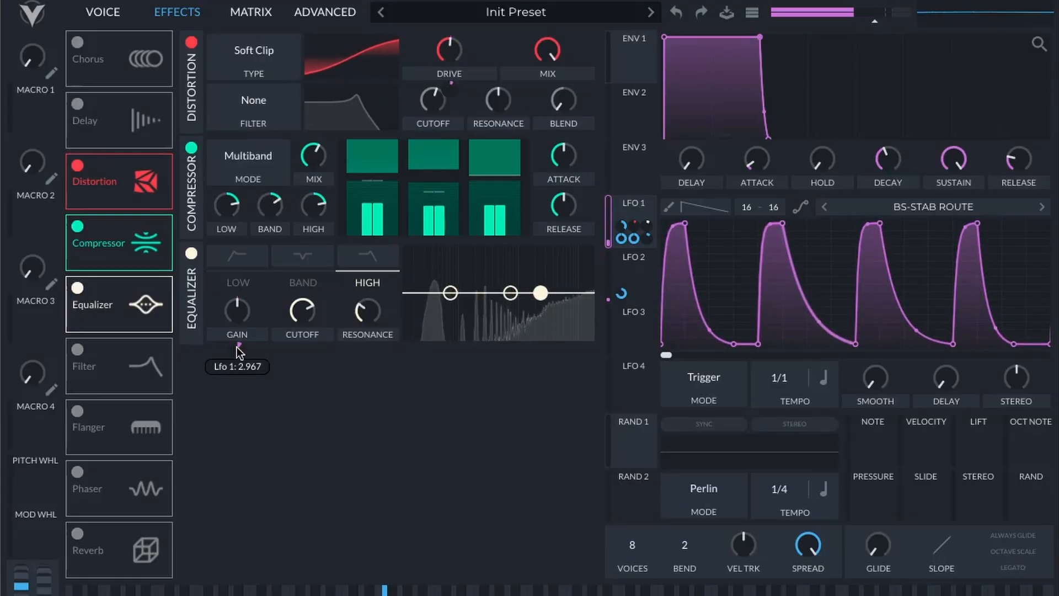
Raise oscillator 1's FM amount slightly and fine-tune the LFO 1 modulation on the noise level and FM amount
click(103, 11)
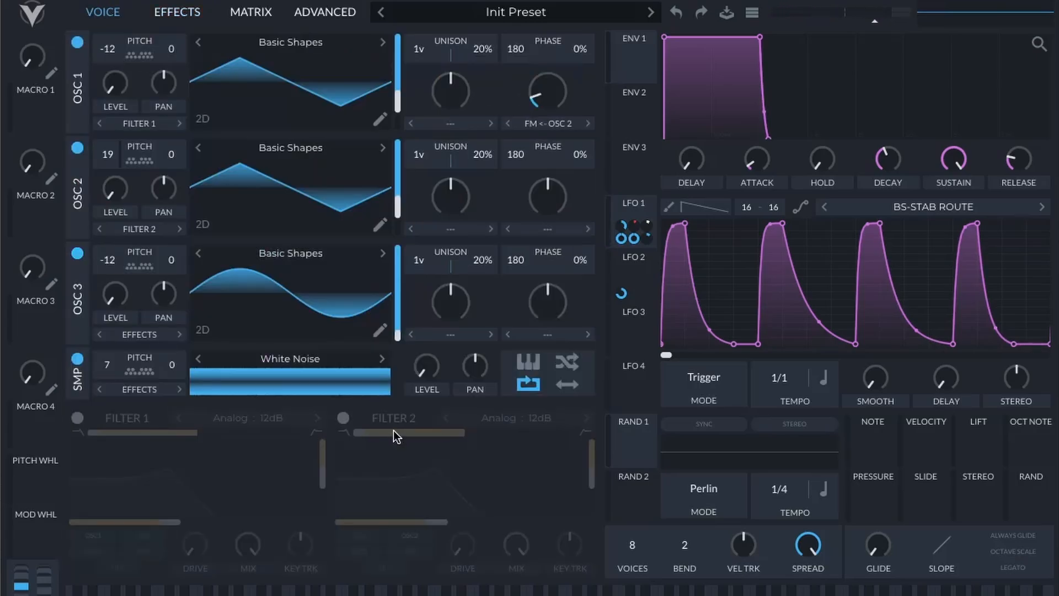
mouse_move(428, 408)
mouse_down()
mouse_move(429, 397)
mouse_move(429, 412)
mouse_up()
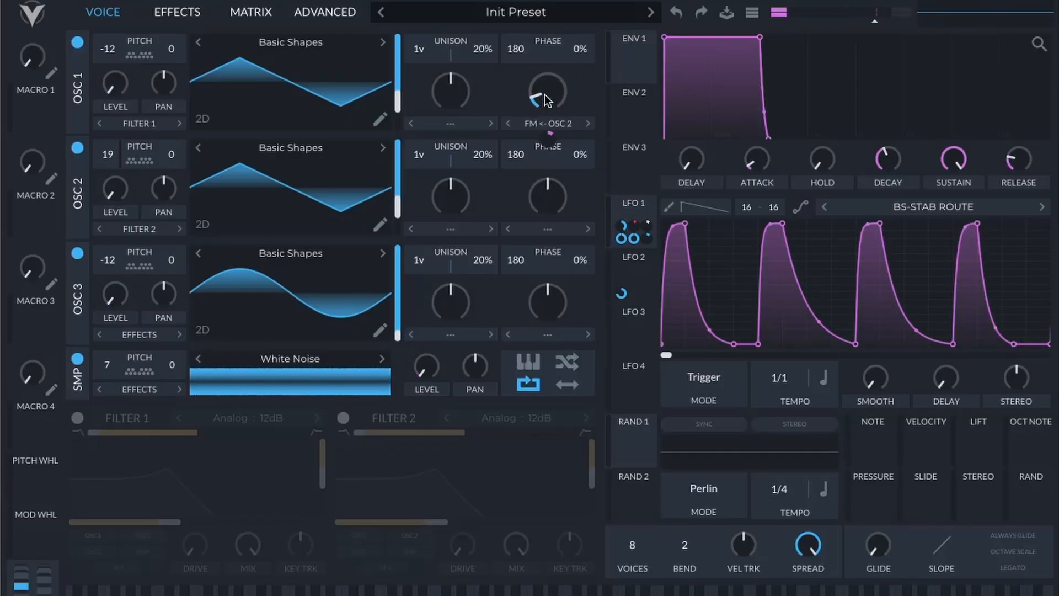
drag(545, 97, 544, 89)
drag(548, 137, 547, 136)
drag(542, 93, 544, 97)
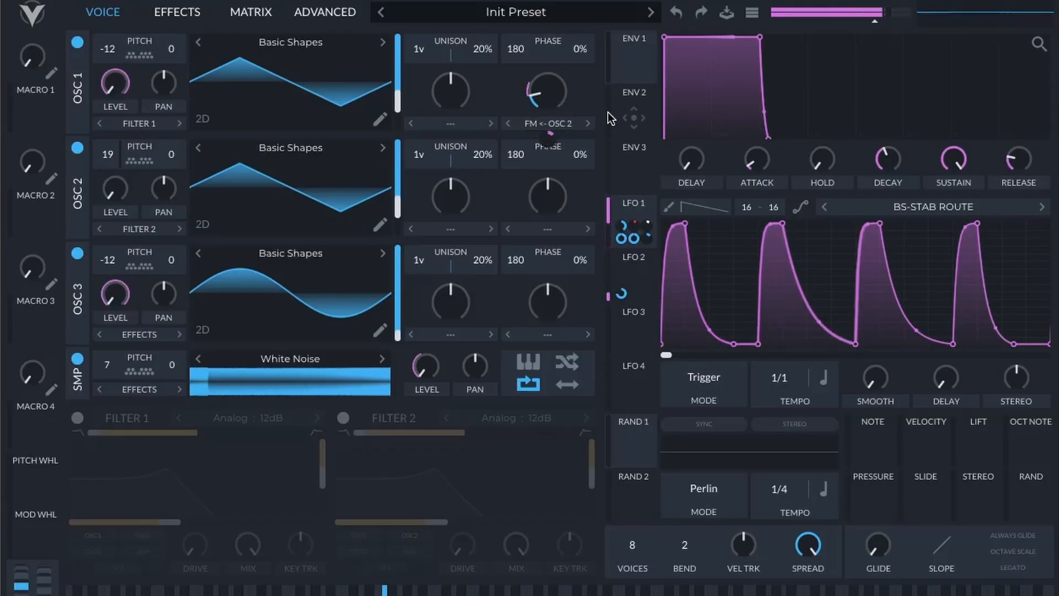
mouse_move(546, 133)
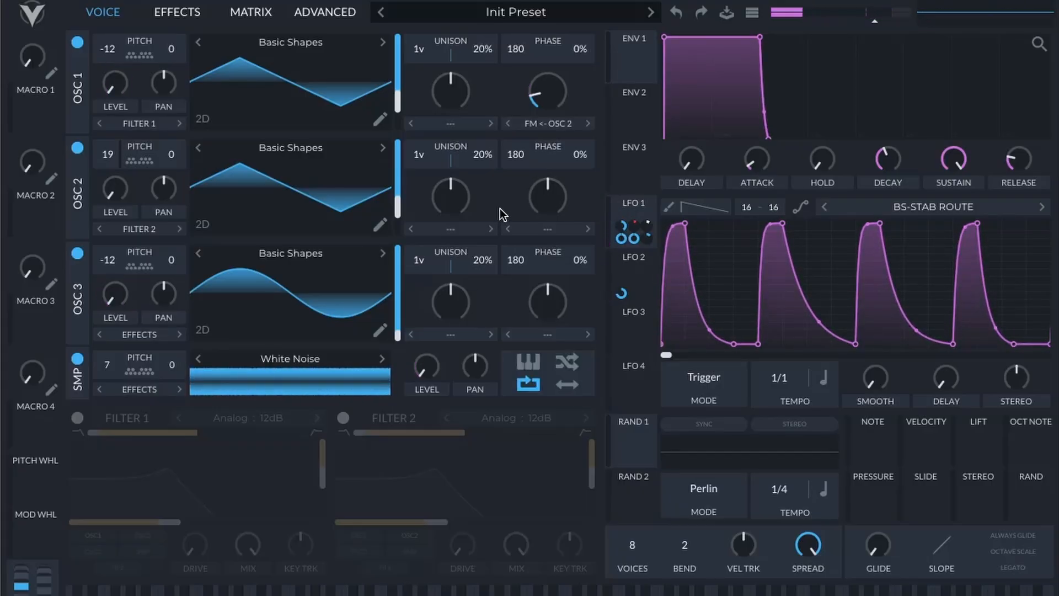
Enable the Reverb, cut its low shelf gain fully, raise its low cut and reduce its mix slightly
click(194, 13)
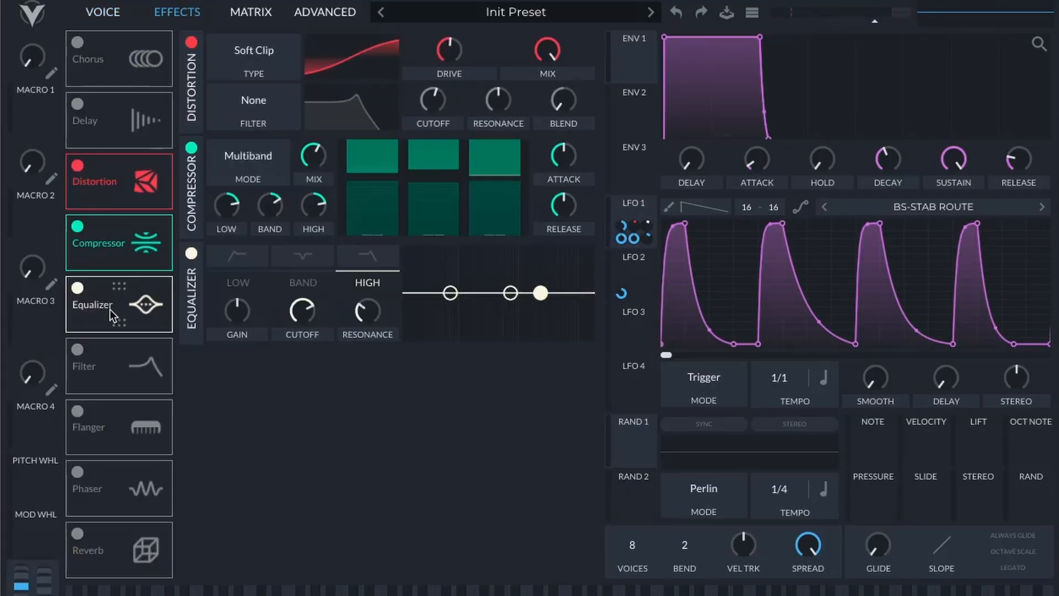
click(77, 535)
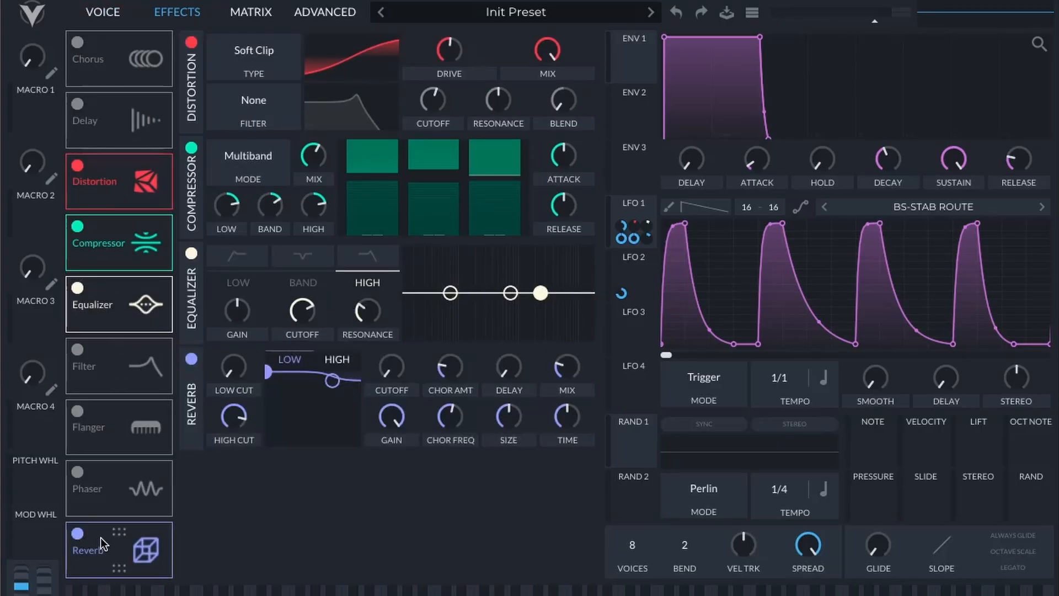
drag(269, 372, 304, 548)
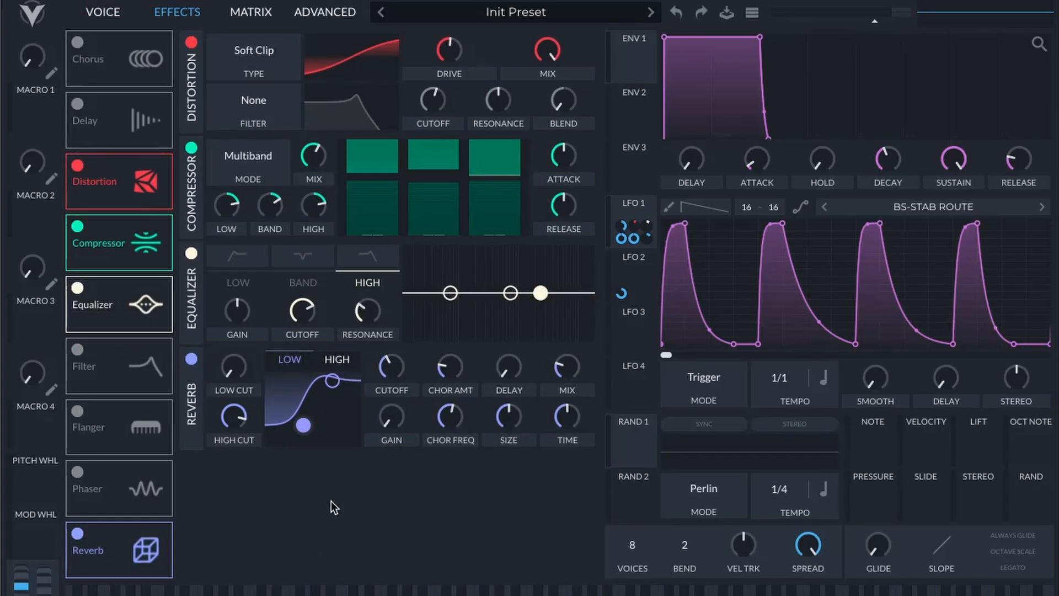
key(space)
drag(235, 372, 242, 308)
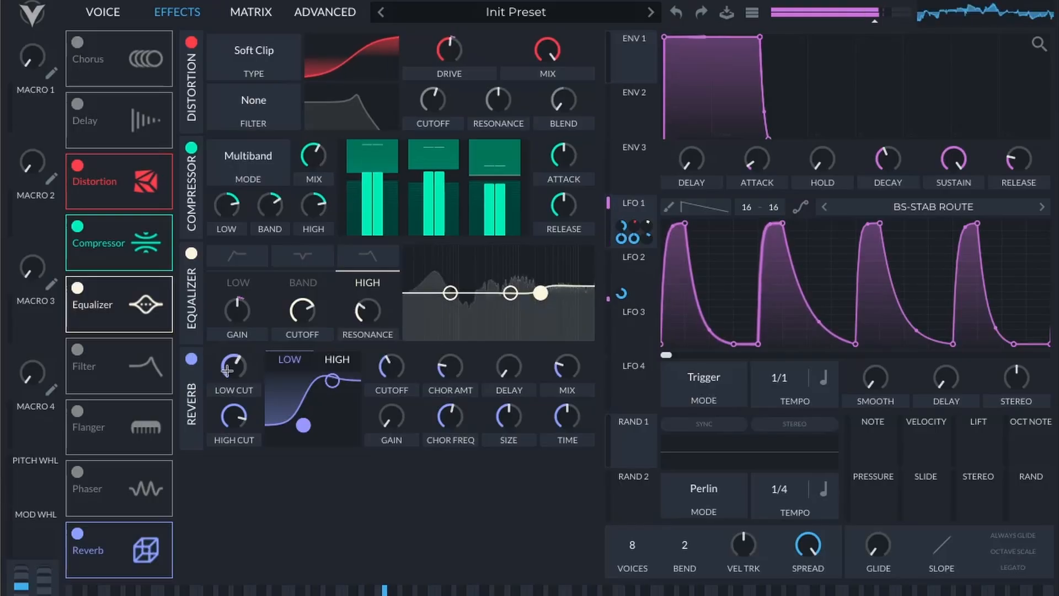
drag(231, 366, 256, 361)
drag(573, 374, 571, 376)
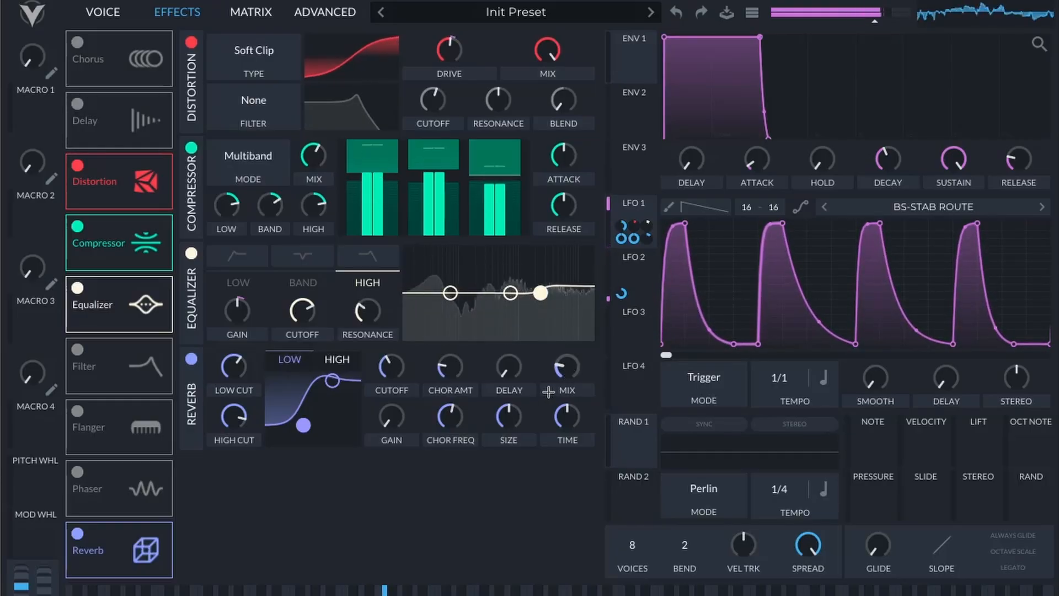
Reshape LFO 3 from a triangle into a multi-point curve with a falling start, a hump and a late drop to zero
click(649, 356)
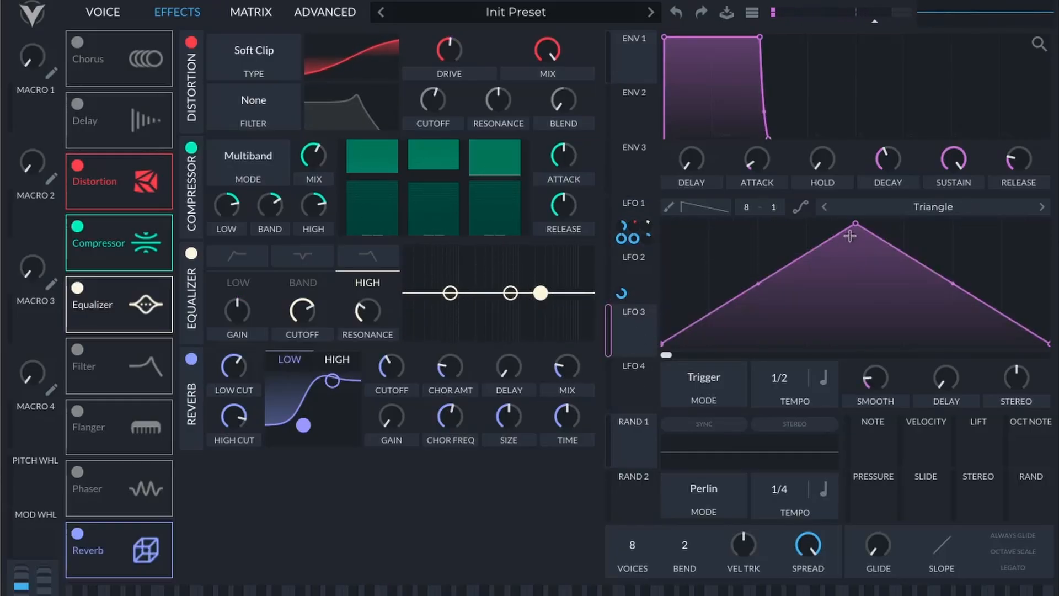
drag(850, 236, 660, 211)
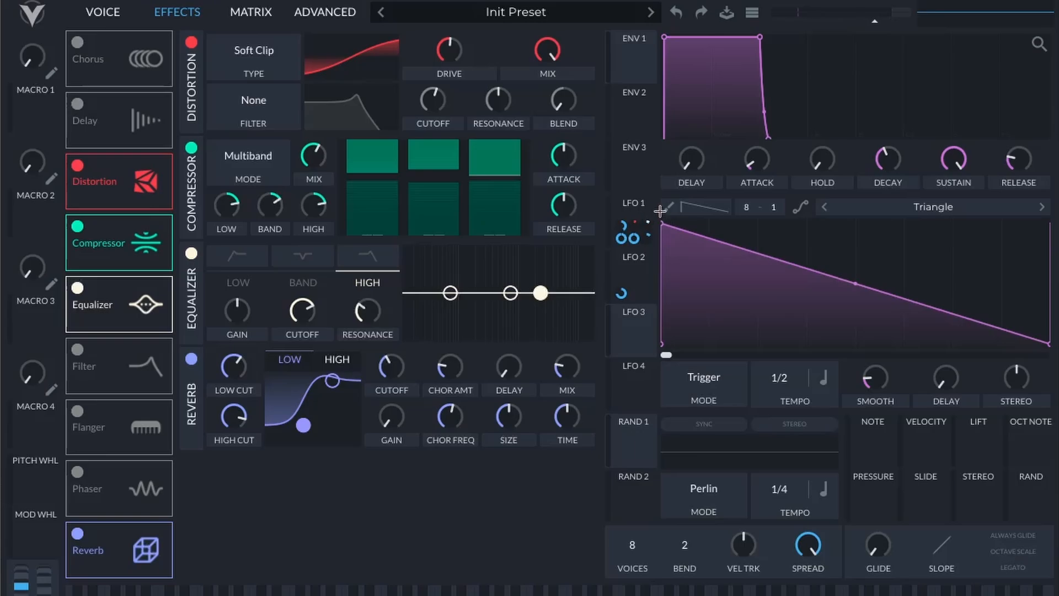
double_click(716, 244)
drag(715, 244, 758, 315)
double_click(905, 330)
drag(905, 330, 953, 344)
double_click(934, 300)
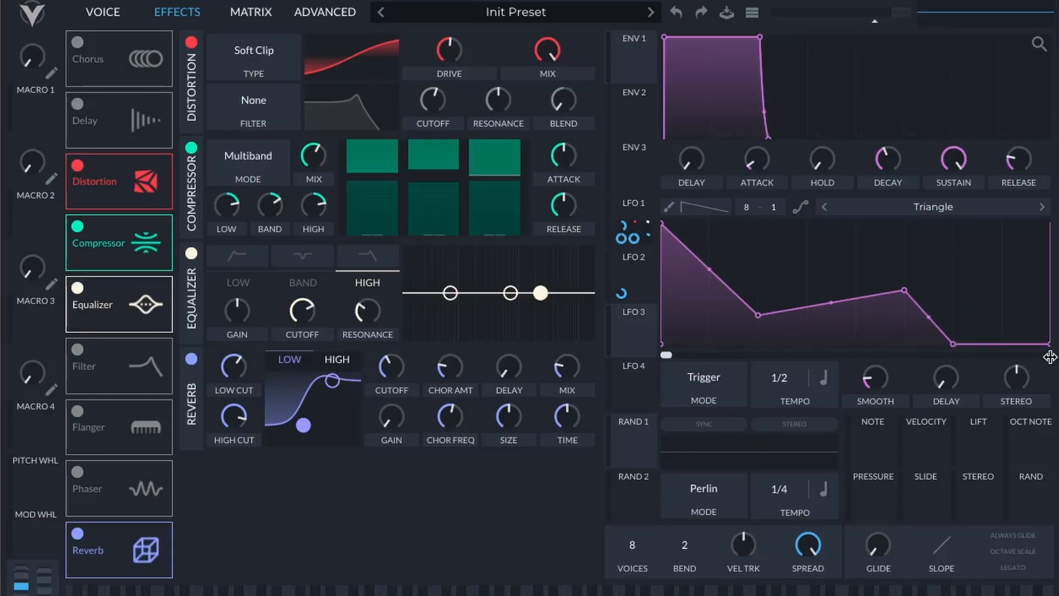
Finish LFO 3 with matching mid-height ends, a lower hump and 1/4 tempo, and modulate the Reverb mix slightly with it
drag(1046, 344, 1045, 261)
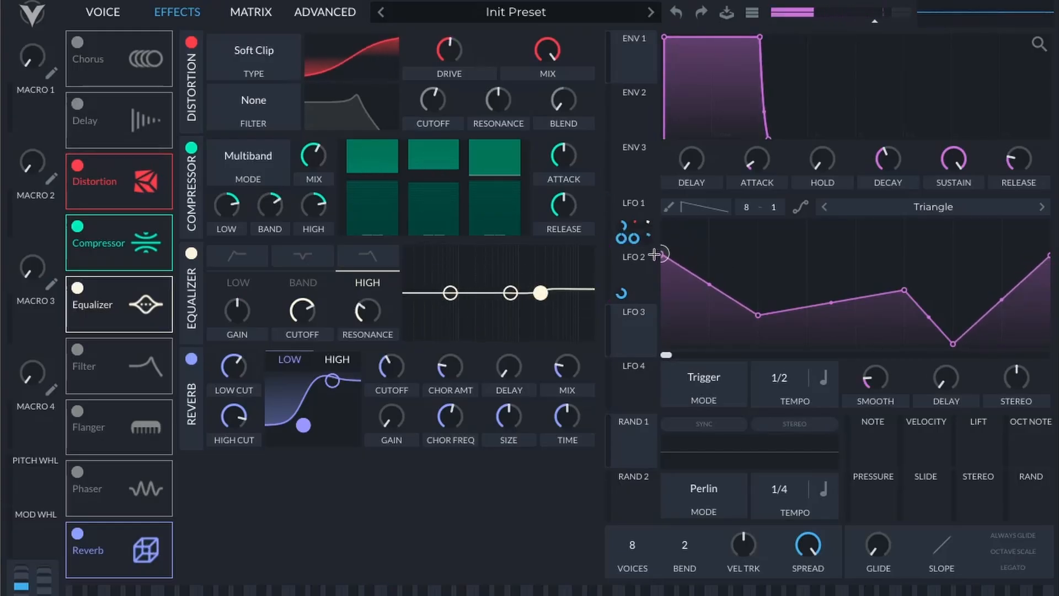
drag(654, 255, 653, 267)
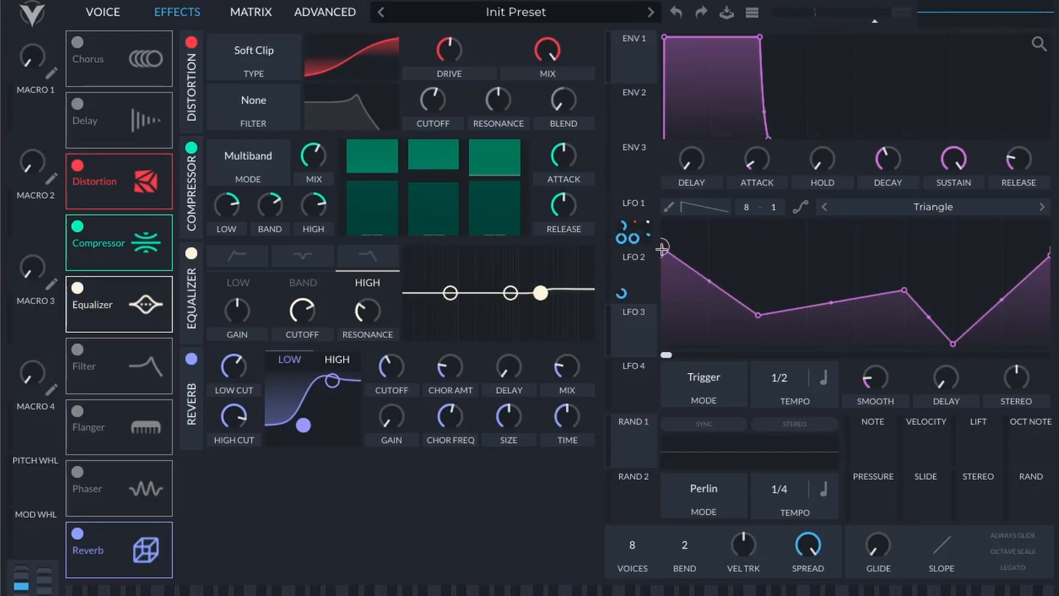
drag(662, 255, 678, 278)
drag(905, 289, 905, 301)
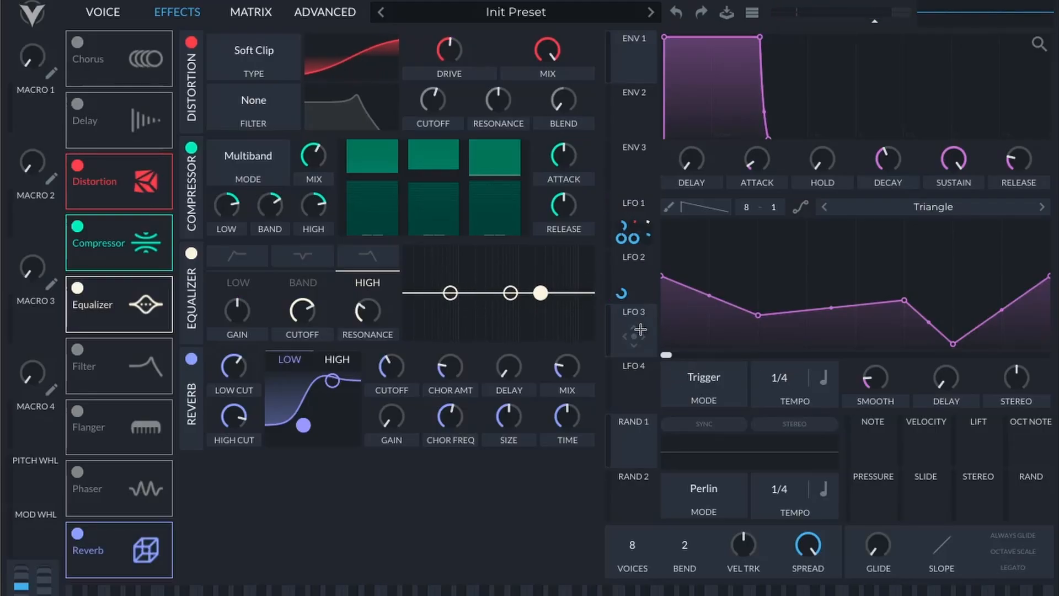
drag(640, 330, 567, 403)
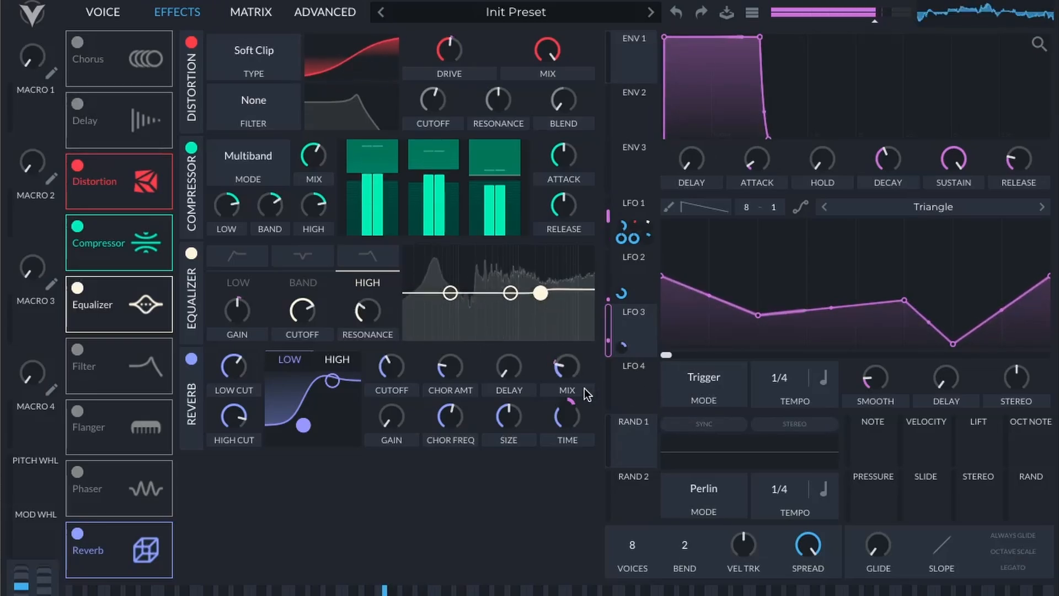
click(119, 13)
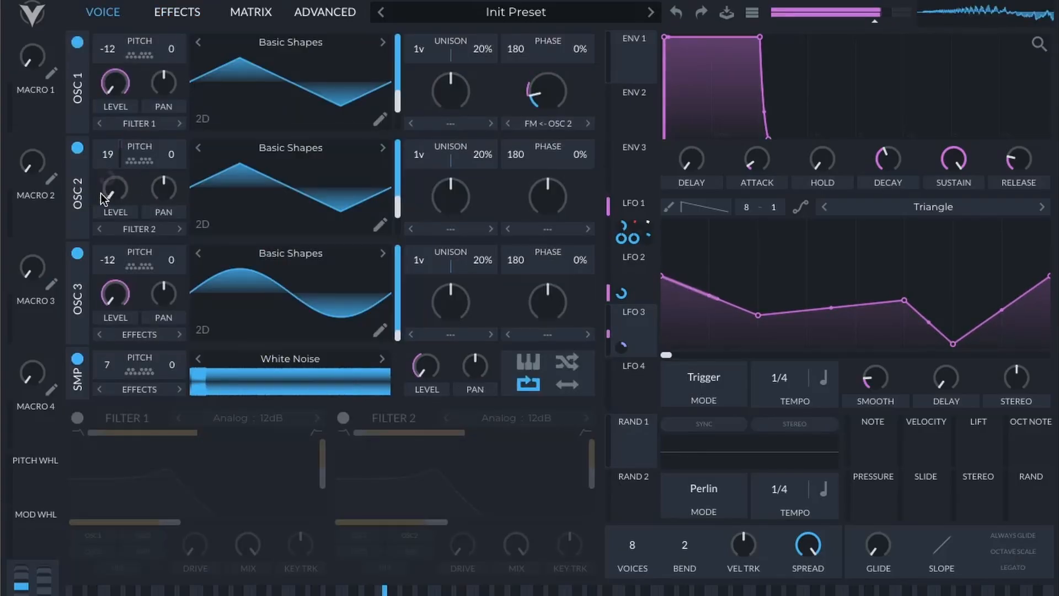
mouse_move(108, 178)
drag(107, 178, 109, 187)
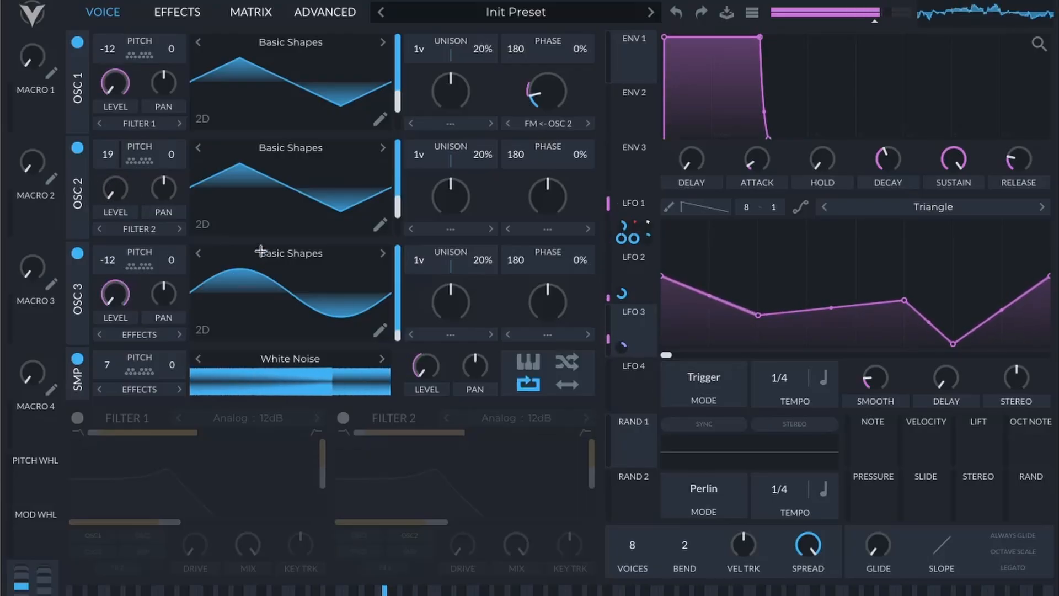
Raise the master output volume slightly and make the patch monophonic with 1 voice and Legato enabled
drag(874, 23, 883, 25)
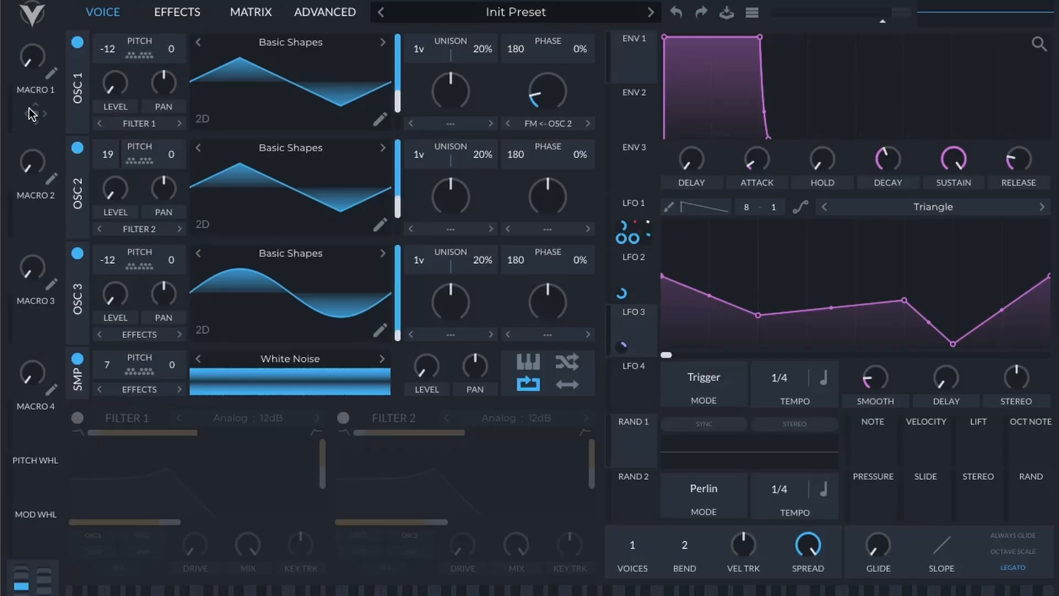
Assign Macro 1 to oscillator 1's FM amount at full bipolar depth and set Macro 1 to its midpoint
drag(31, 116, 546, 92)
mouse_move(544, 142)
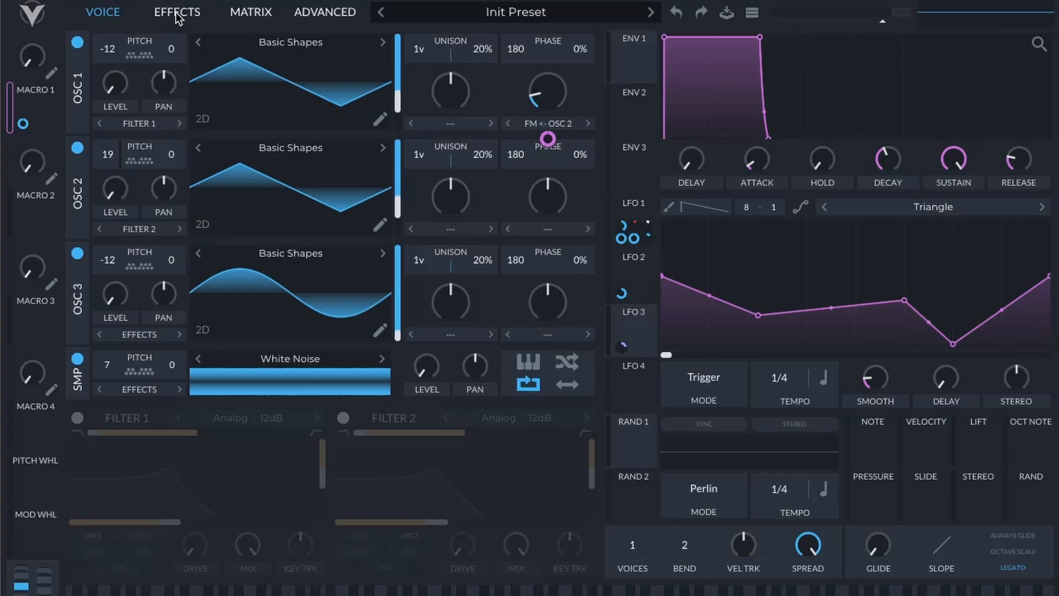
click(247, 10)
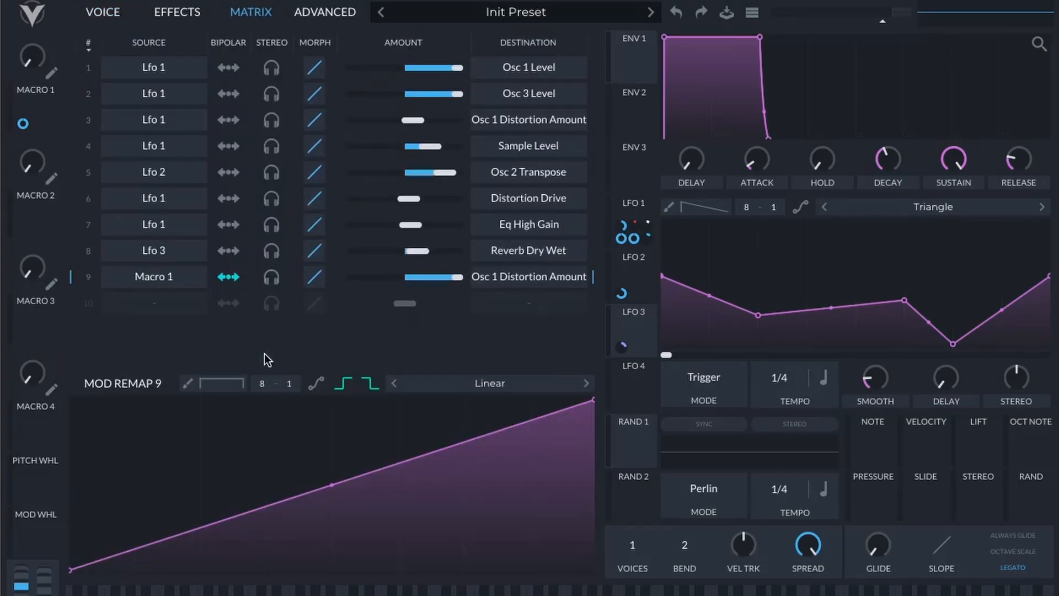
click(107, 19)
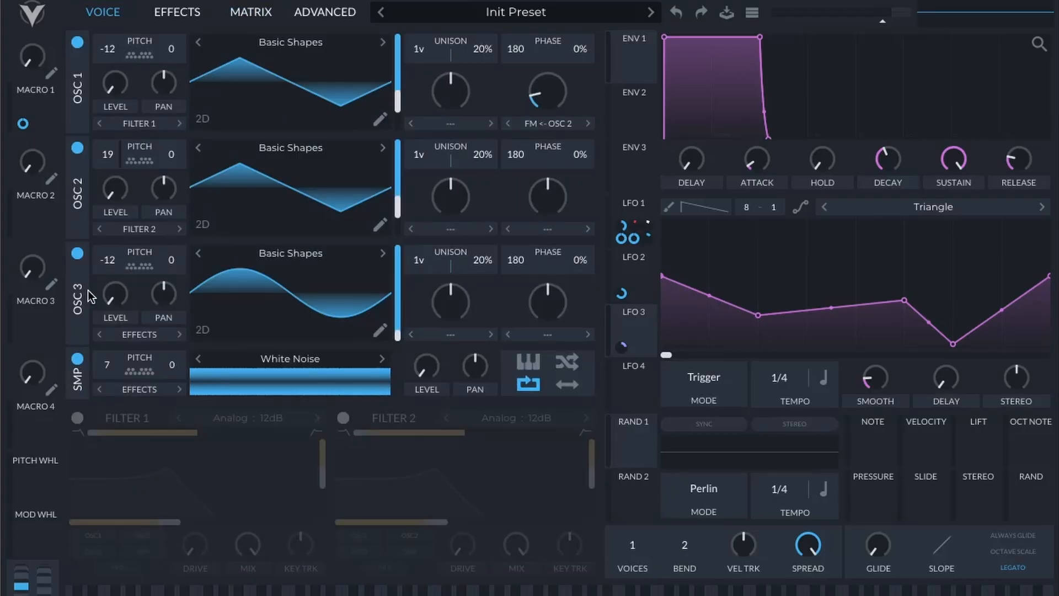
mouse_move(33, 212)
mouse_move(31, 53)
mouse_down()
mouse_move(15, 71)
mouse_move(49, 25)
mouse_move(26, 63)
mouse_up()
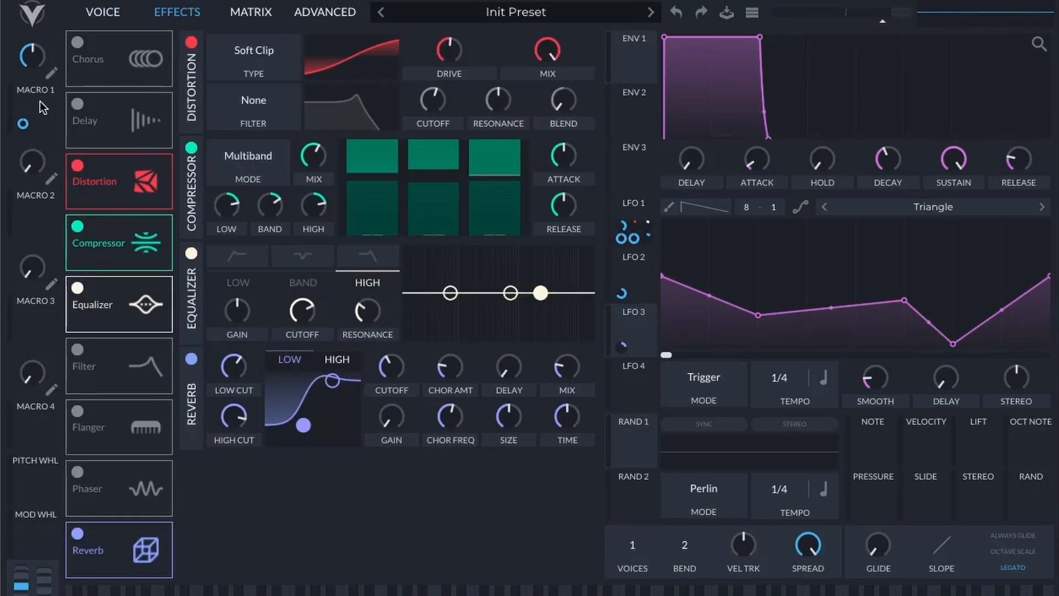
Assign Macro 1 to the Distortion drive at full bipolar depth and turn Macro 1 up to maximum
drag(22, 124, 454, 60)
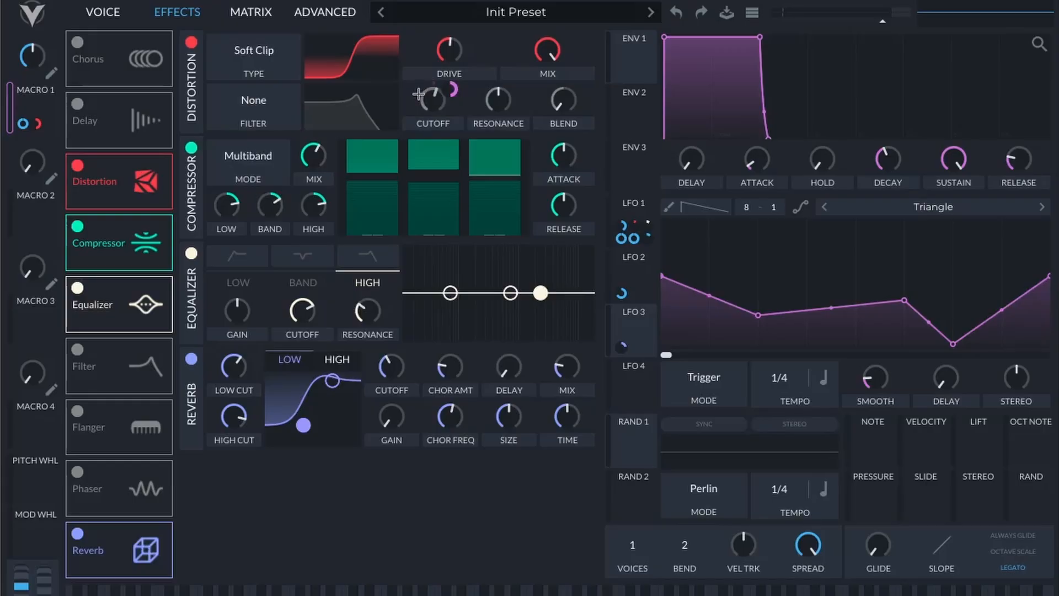
mouse_move(454, 86)
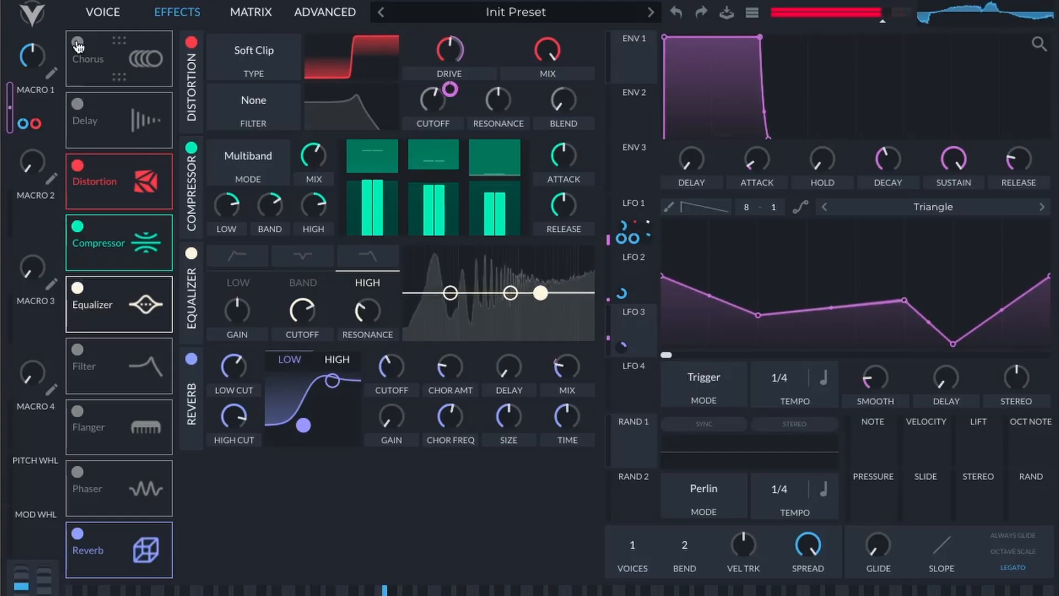
drag(35, 54, 40, 6)
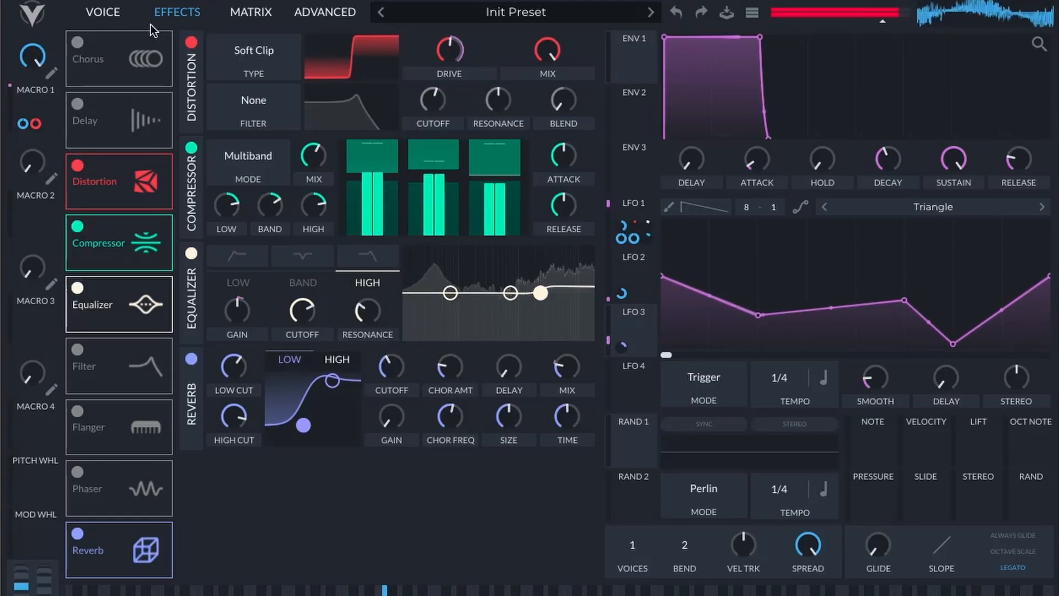
click(245, 12)
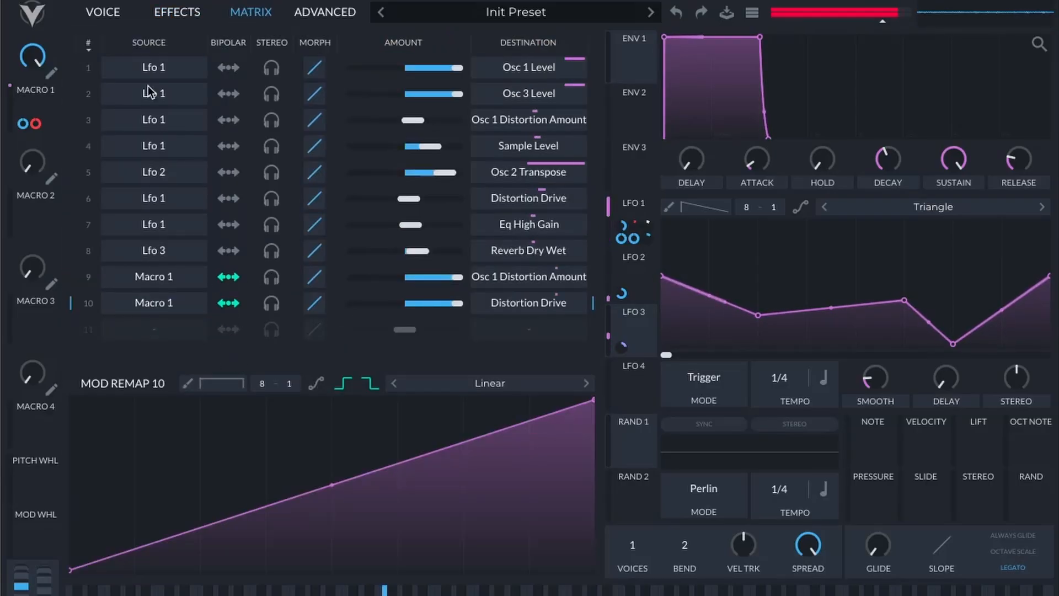
click(102, 12)
click(175, 12)
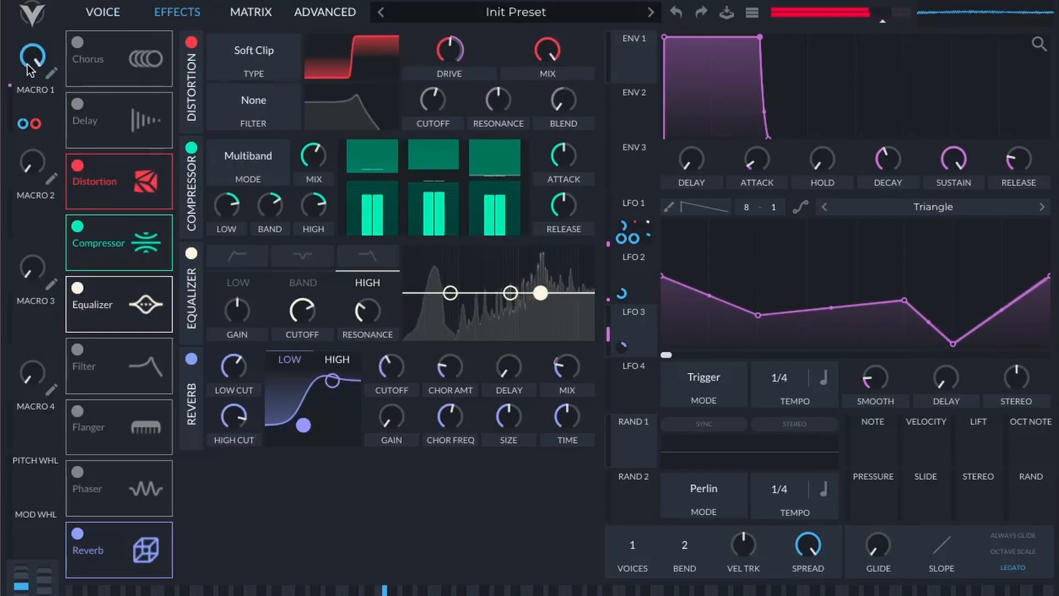
Return Macro 1 to its midpoint, then assign Macro 2 to oscillator 2's pitch with a small amount and sweep it
mouse_move(27, 108)
mouse_move(29, 106)
mouse_down()
mouse_move(44, 75)
mouse_move(31, 109)
mouse_up()
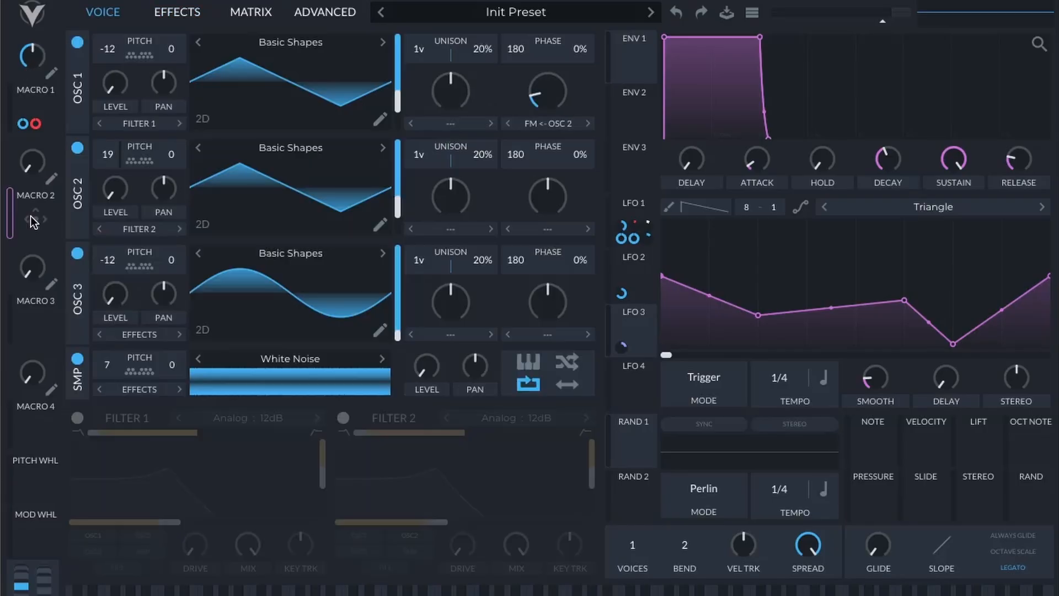
drag(34, 220, 108, 156)
drag(28, 164, 34, 76)
Enable the Filter effect, place it between Distortion and Compressor, and set its model to Comb, Low High Comb
click(160, 16)
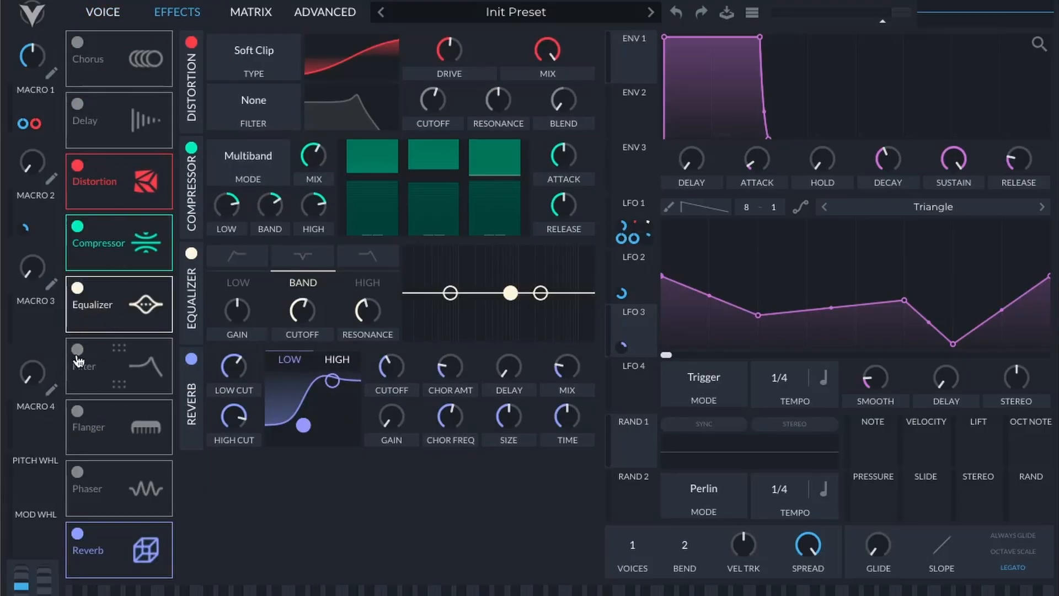
click(78, 349)
drag(94, 359, 111, 242)
click(337, 163)
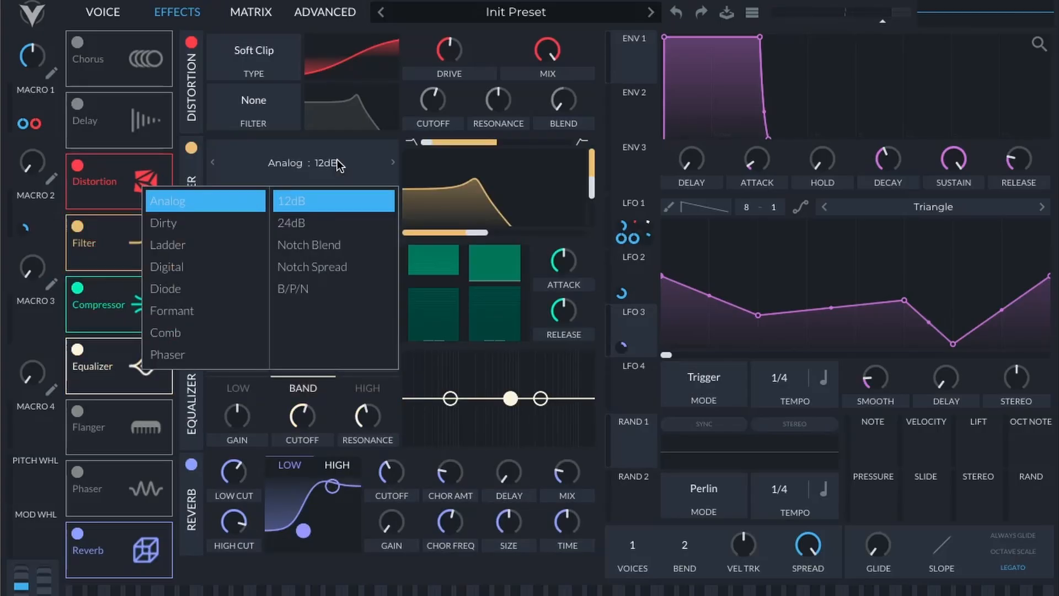
click(191, 331)
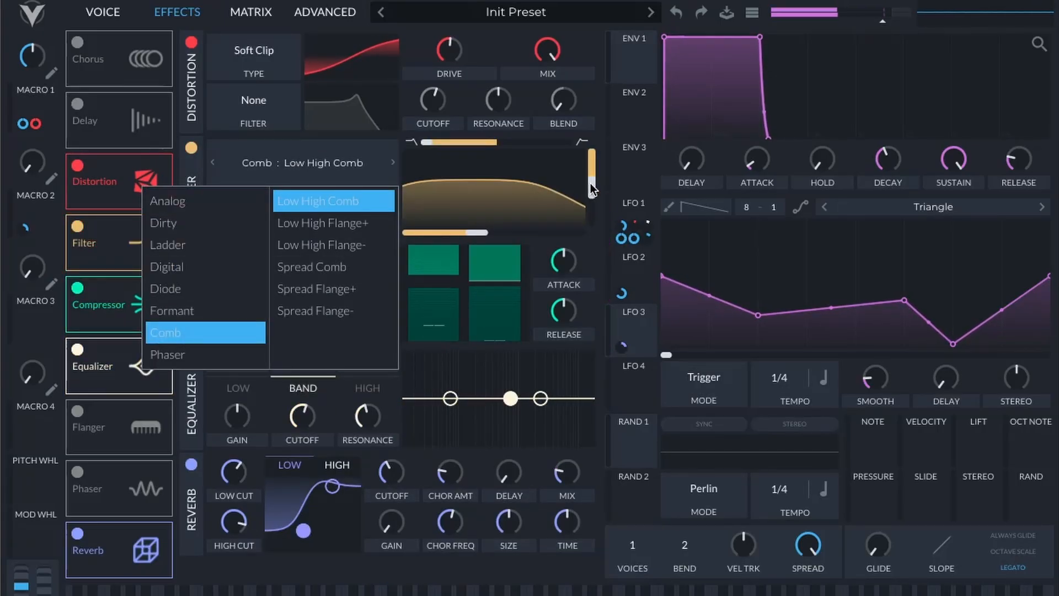
Try the comb filter with blend at maximum, cutoff at minimum and resonance at maximum
click(468, 226)
mouse_move(475, 233)
mouse_down()
mouse_move(540, 236)
mouse_move(461, 240)
mouse_up()
drag(420, 138, 578, 165)
drag(455, 232, 404, 249)
drag(592, 220, 597, 138)
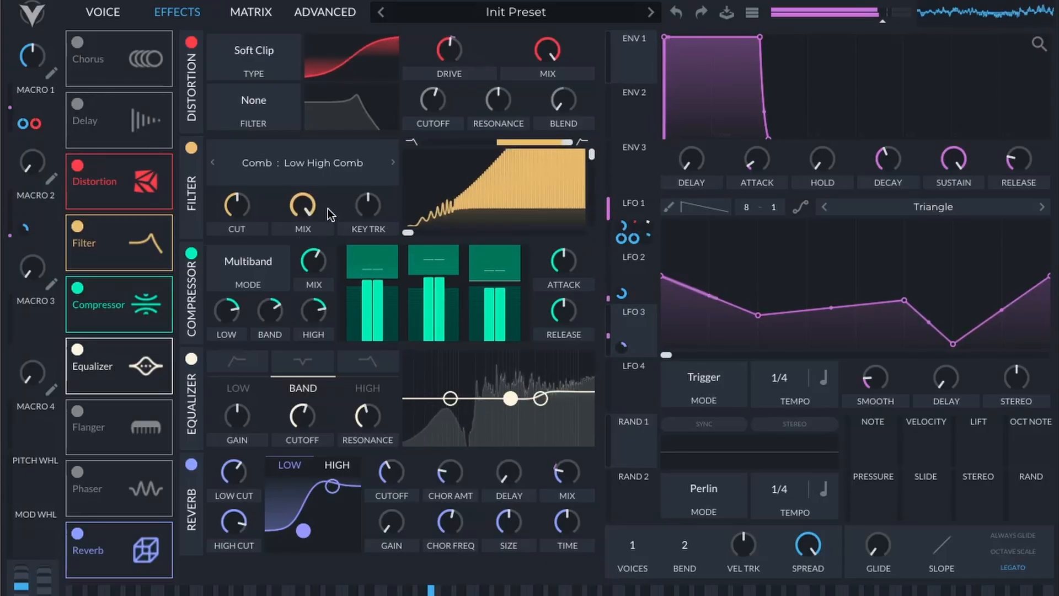
Lower the Filter effect's key tracking well below centre and raise its Cut slightly above the midpoint
drag(368, 205, 438, 83)
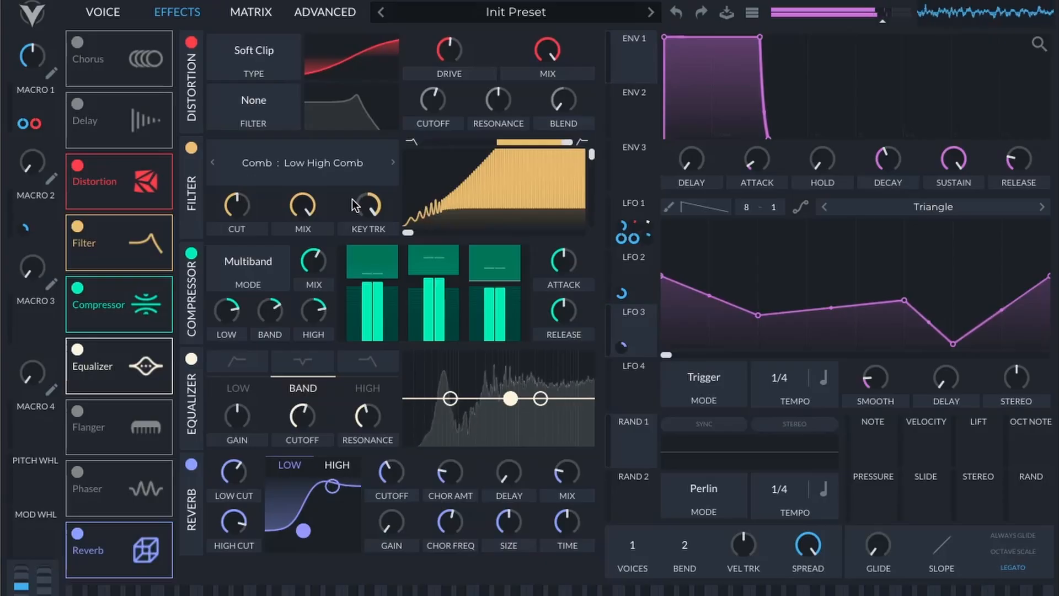
drag(357, 203, 332, 398)
drag(237, 211, 238, 265)
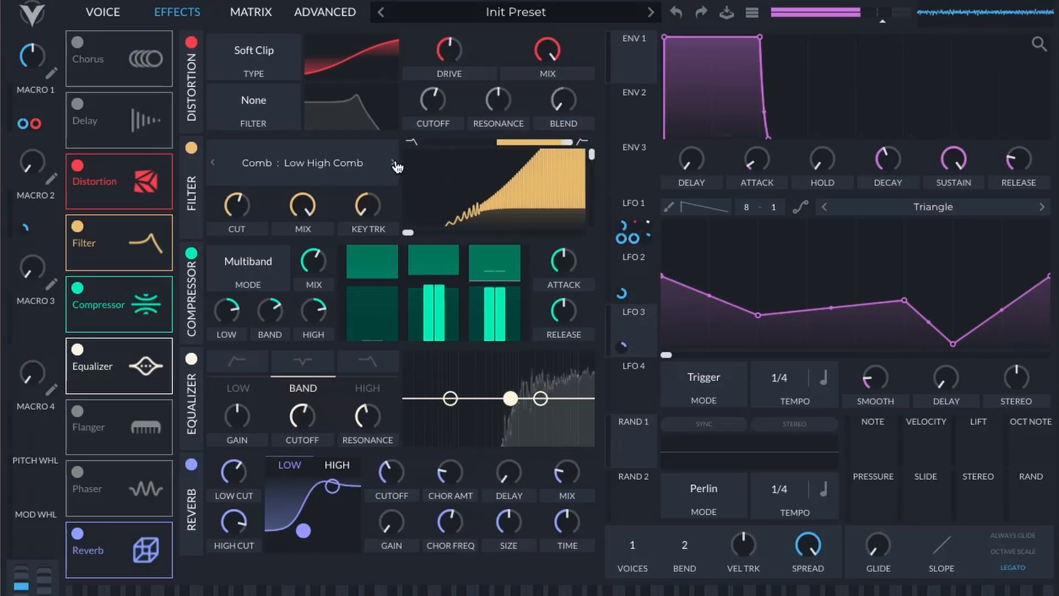
Switch the comb filter to Low High Flange+ with blend and resonance at zero, a mid-range cutoff and Cut around 40.55 semitones
click(393, 162)
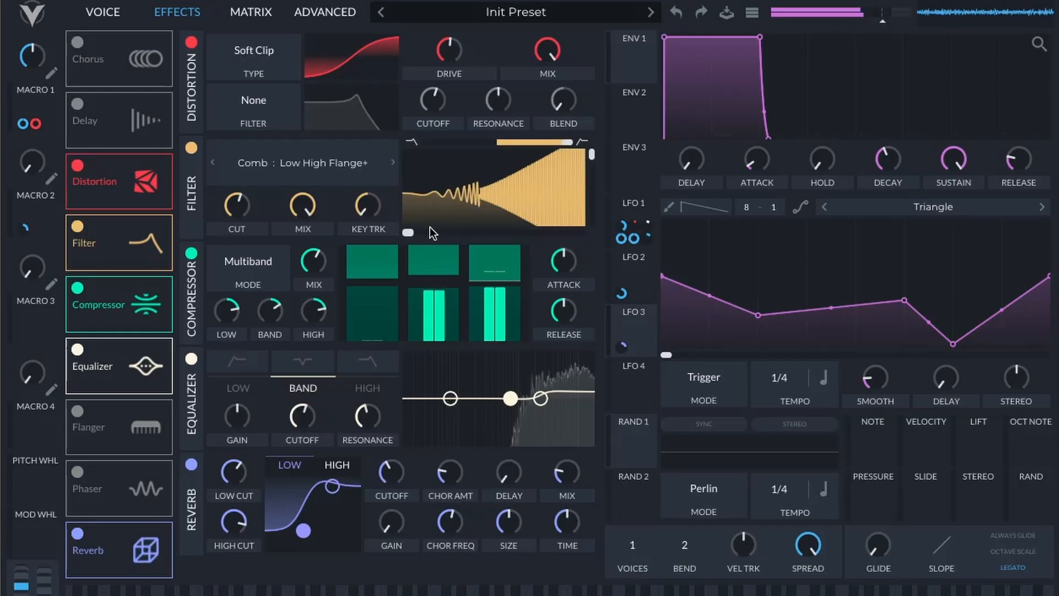
drag(571, 145, 391, 188)
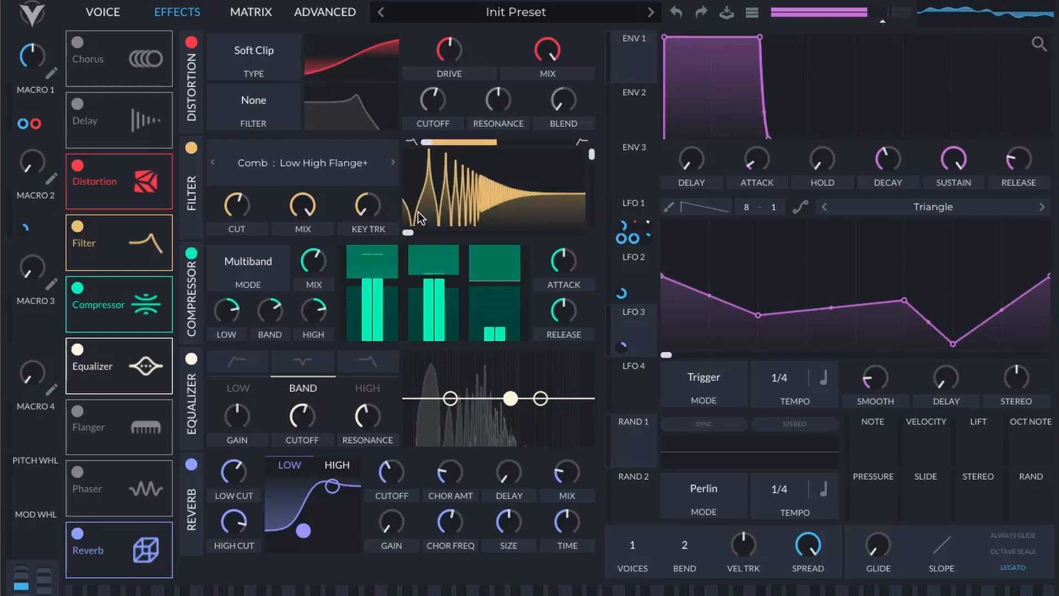
drag(591, 155, 558, 264)
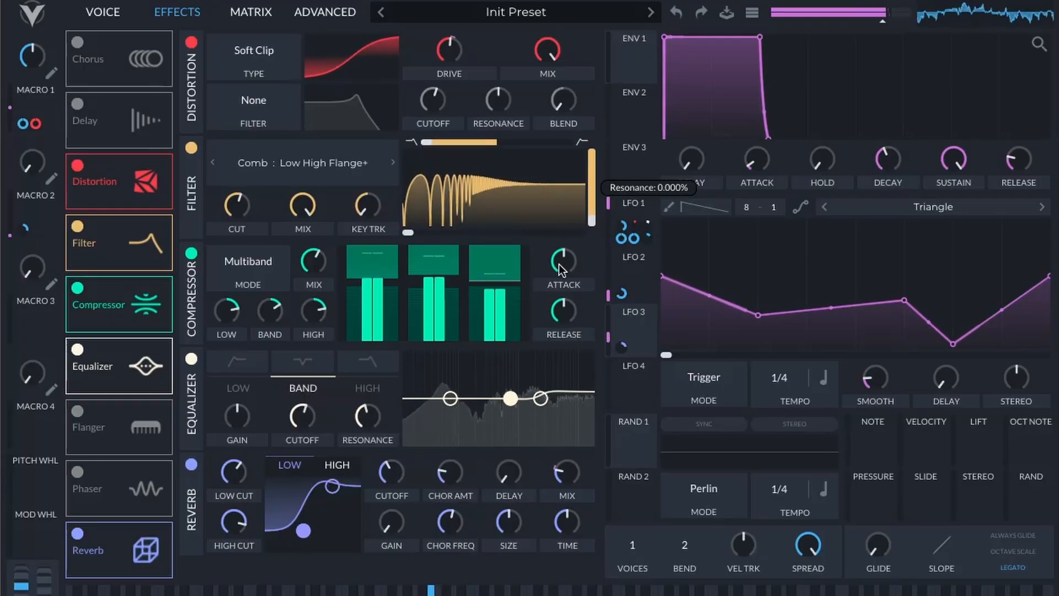
drag(415, 233, 494, 208)
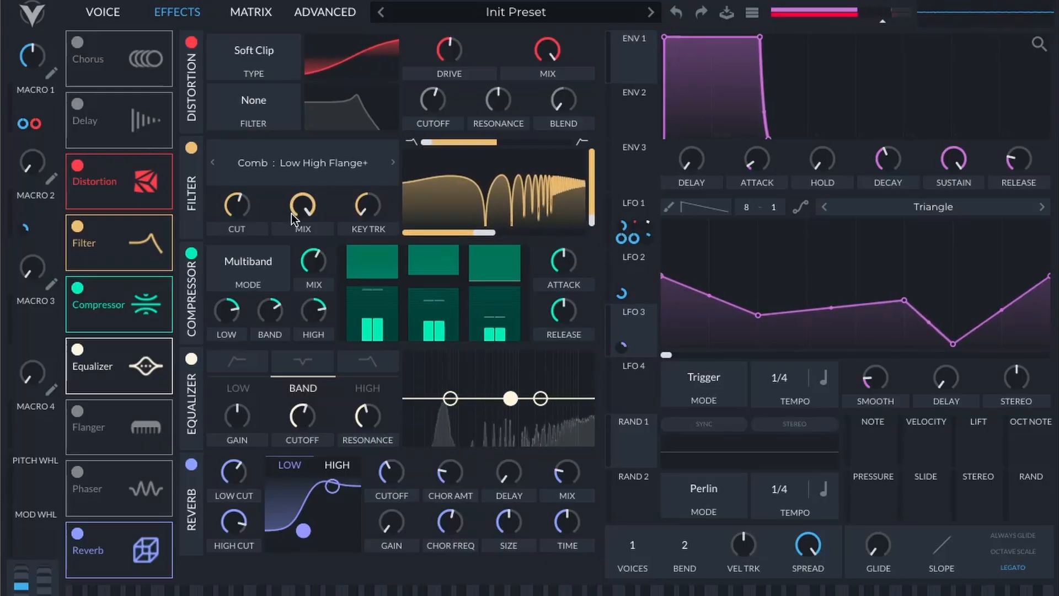
mouse_move(231, 206)
mouse_down()
mouse_move(214, 254)
mouse_move(235, 222)
mouse_up()
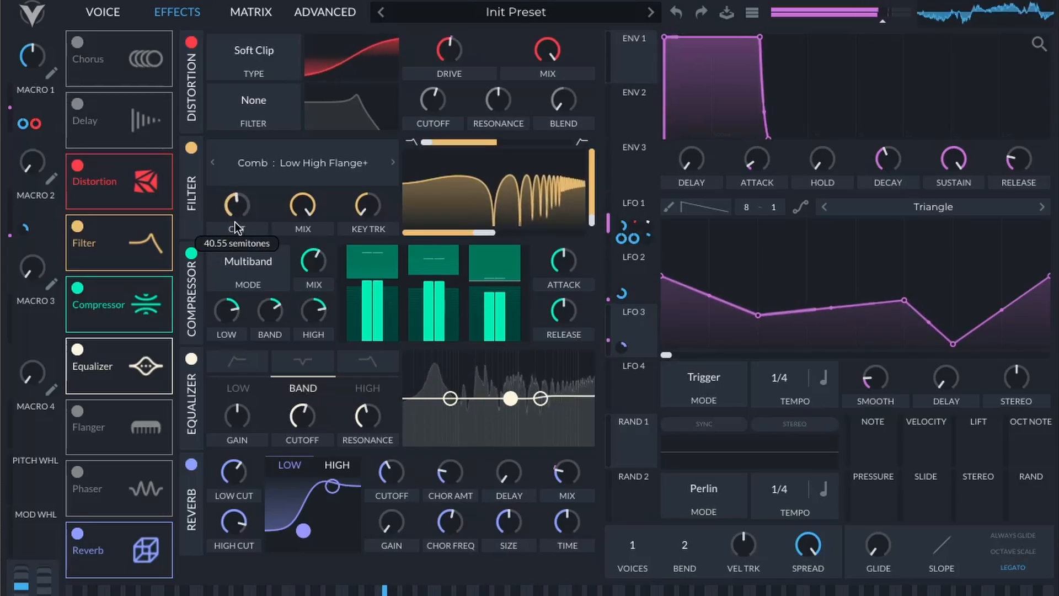
Compare the sound with the Filter effect bypassed and enabled
click(192, 148)
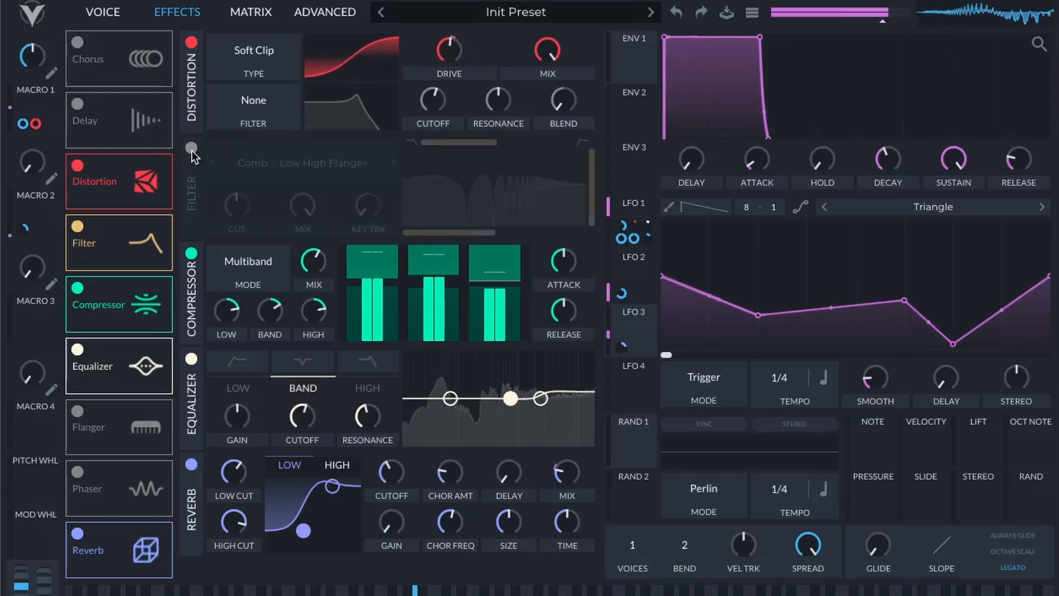
click(191, 149)
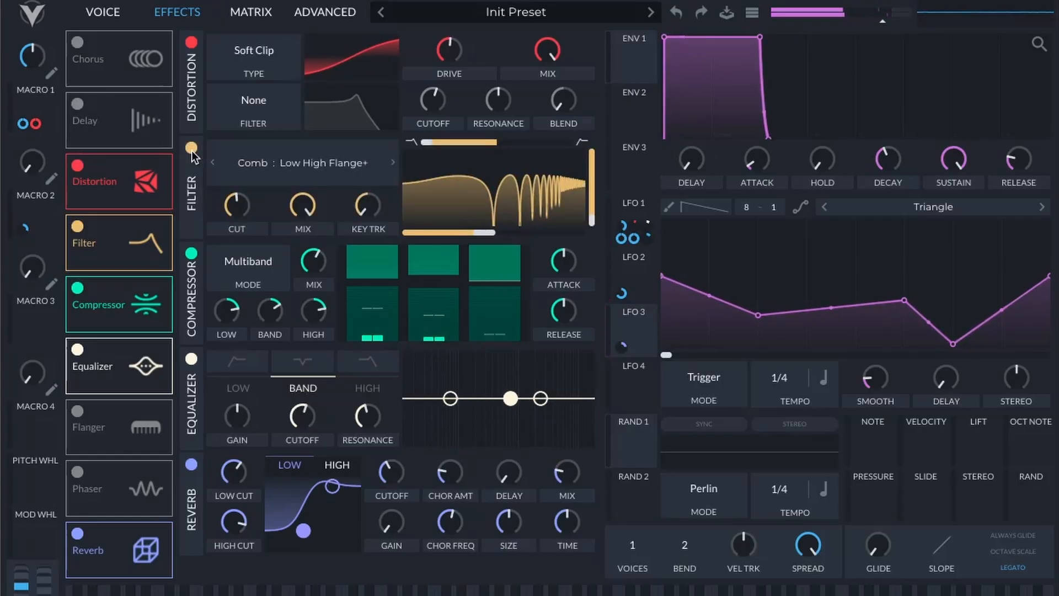
click(191, 149)
click(191, 149)
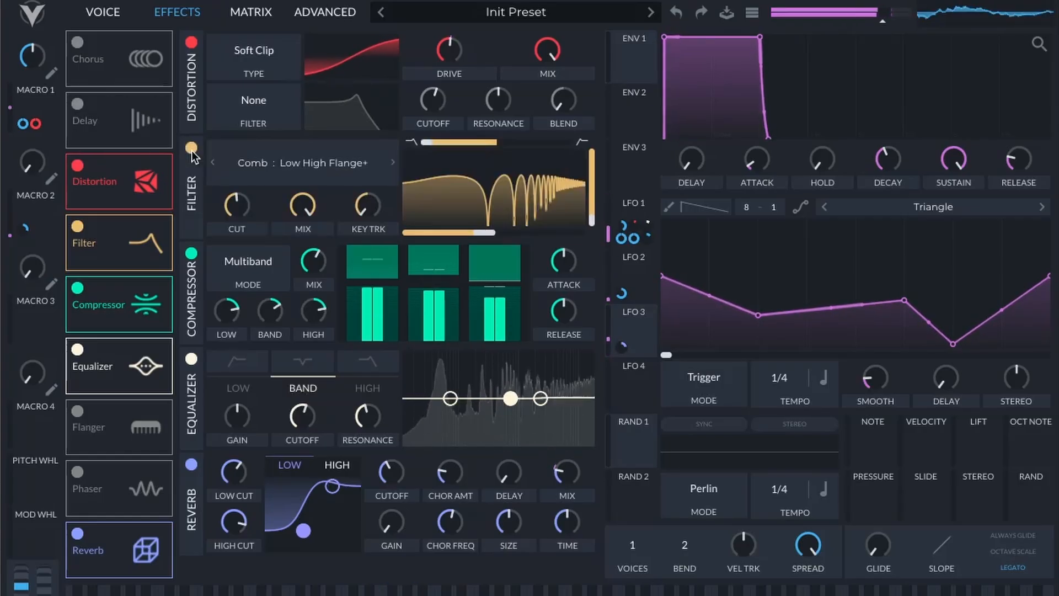
Try the flange filter with blend at maximum and cutoff at 12.97 Hz, then return the blend to 0
drag(430, 144, 607, 137)
drag(484, 232, 383, 240)
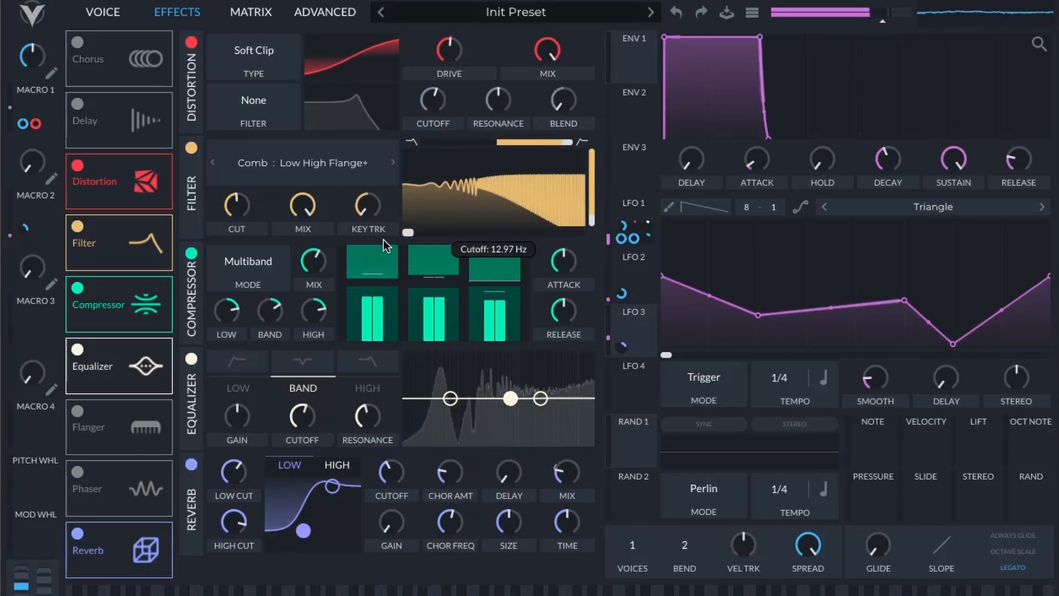
drag(567, 140, 407, 152)
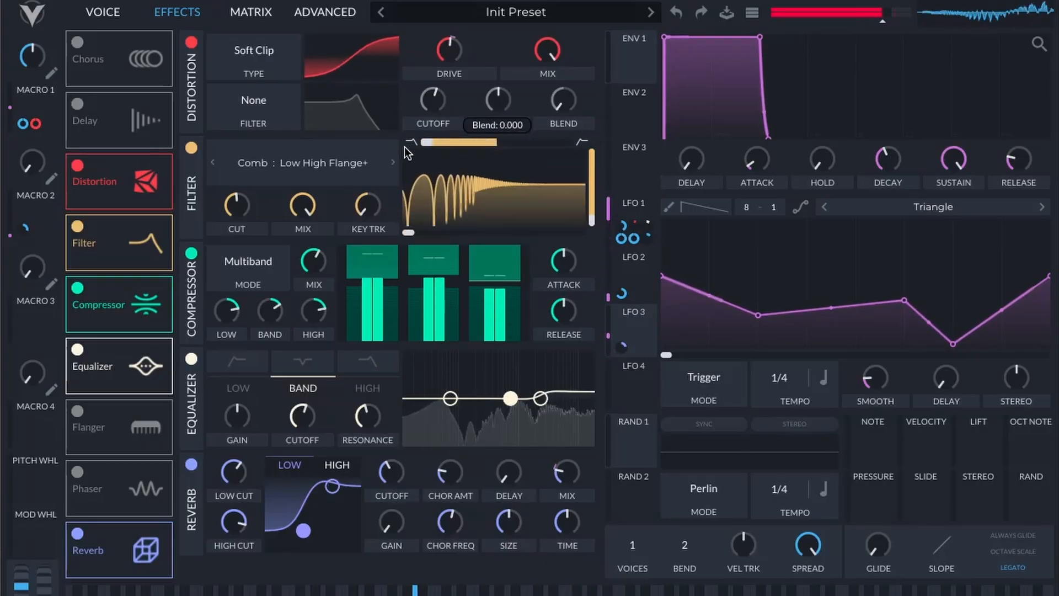
Switch the comb filter to Low High Flange-, raise its cutoff past the middle and turn Cut up slightly
click(391, 166)
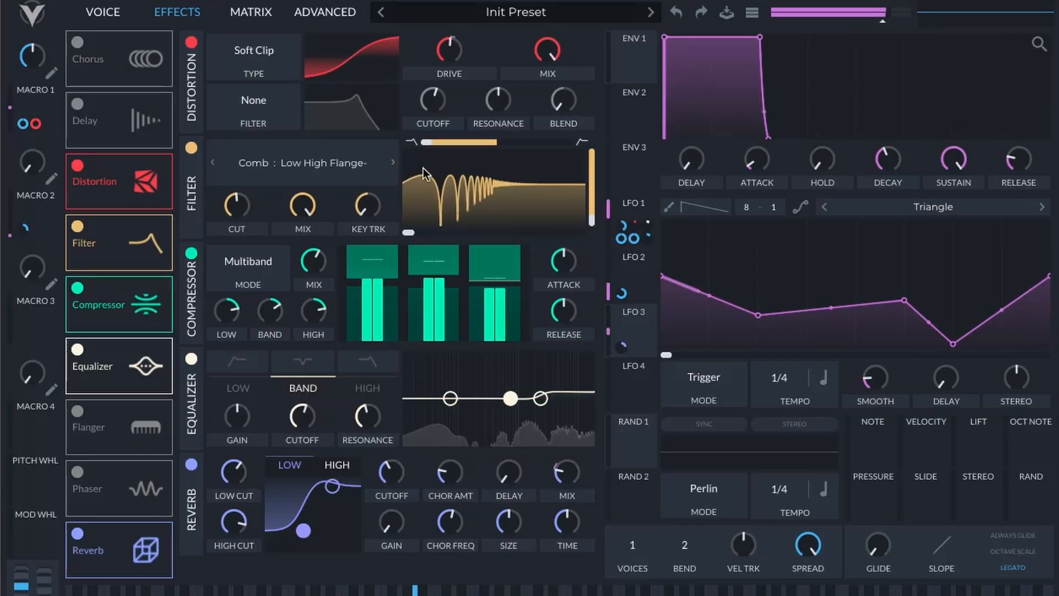
drag(407, 231, 513, 238)
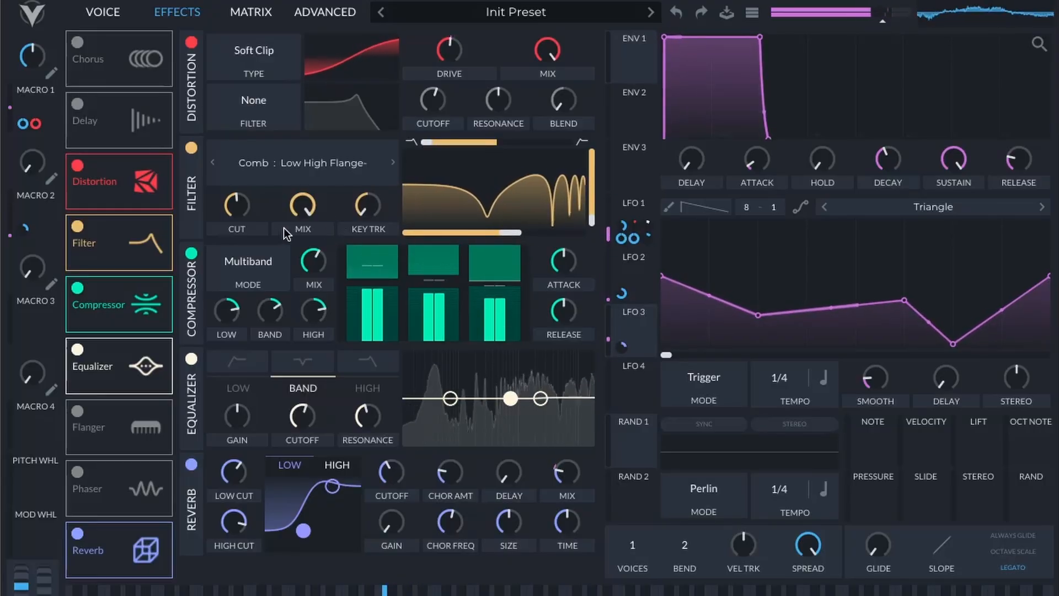
drag(229, 206, 255, 190)
Set the flange filter's blend to maximum, drop the cutoff near minimum and raise the resonance to about halfway
drag(429, 142, 648, 138)
drag(519, 233, 393, 248)
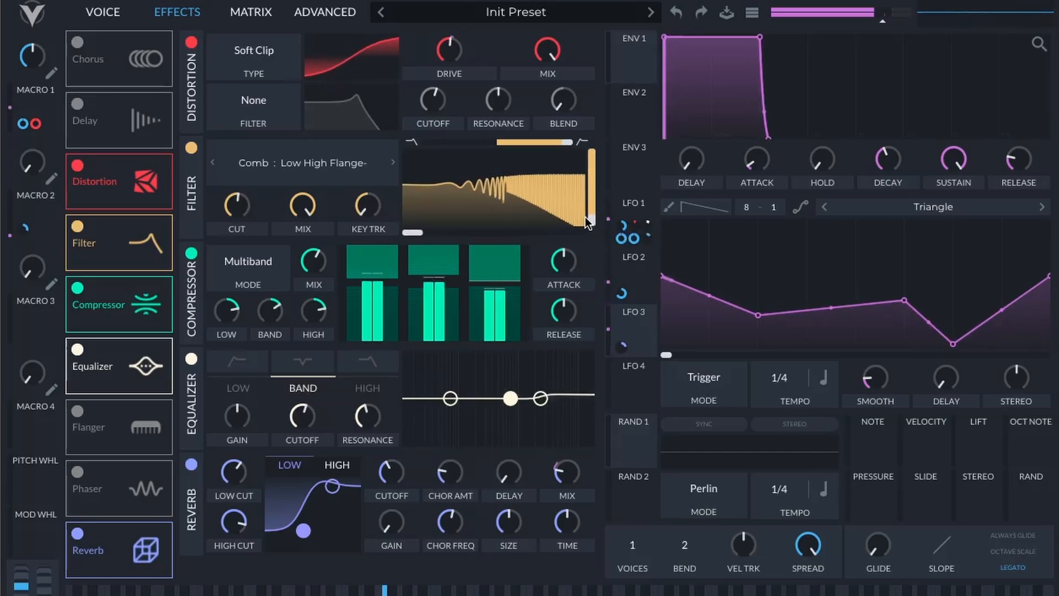
drag(590, 219, 618, 132)
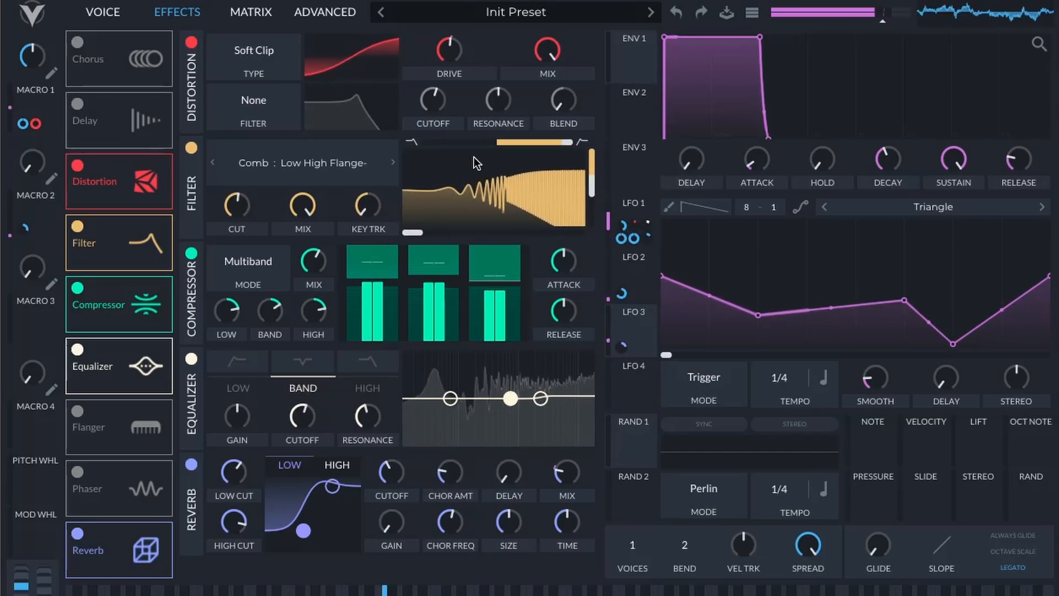
Settle the flange filter on zero blend and a mid-range cutoff, then compare it bypassed and enabled
drag(410, 230, 475, 273)
drag(568, 144, 494, 160)
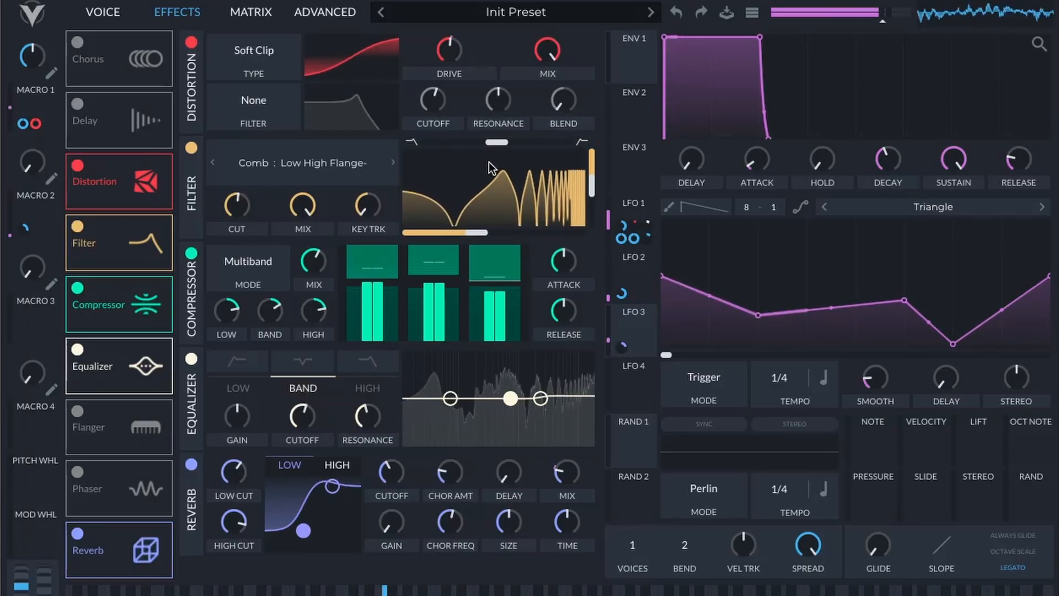
drag(475, 231, 422, 261)
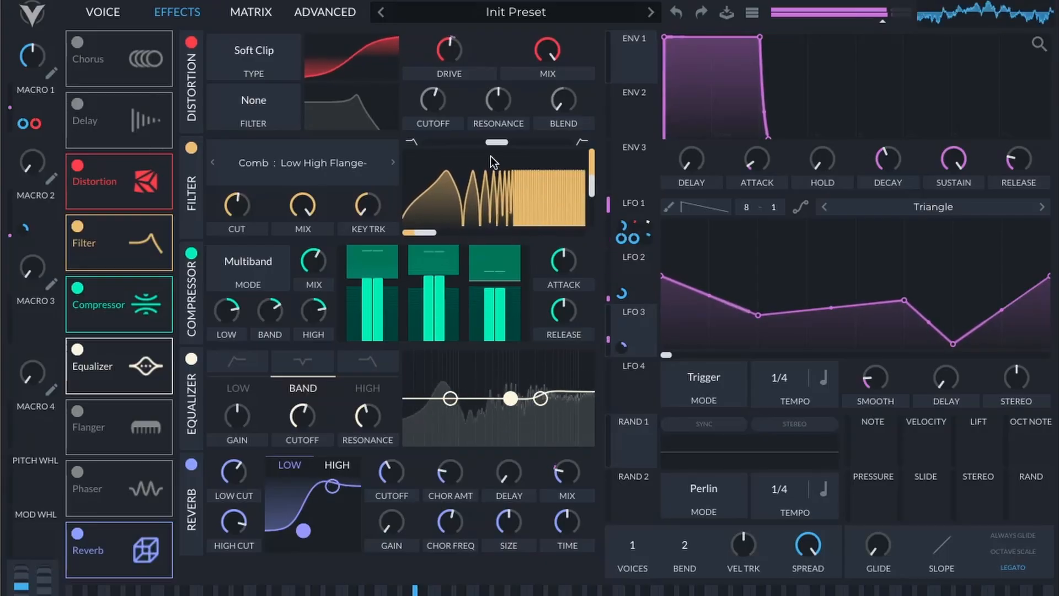
drag(491, 141, 421, 149)
drag(425, 230, 463, 227)
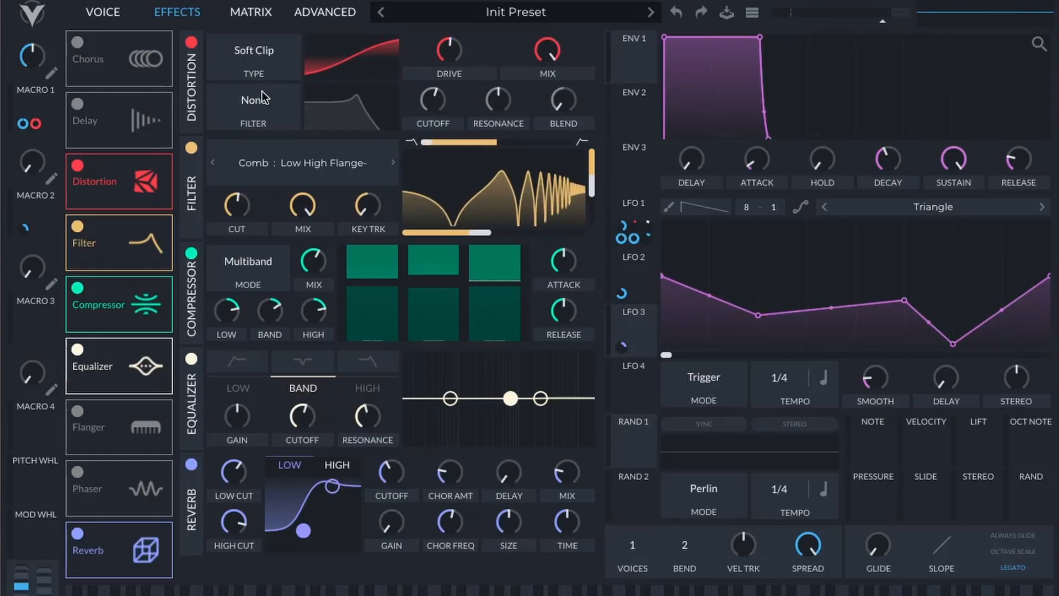
click(191, 149)
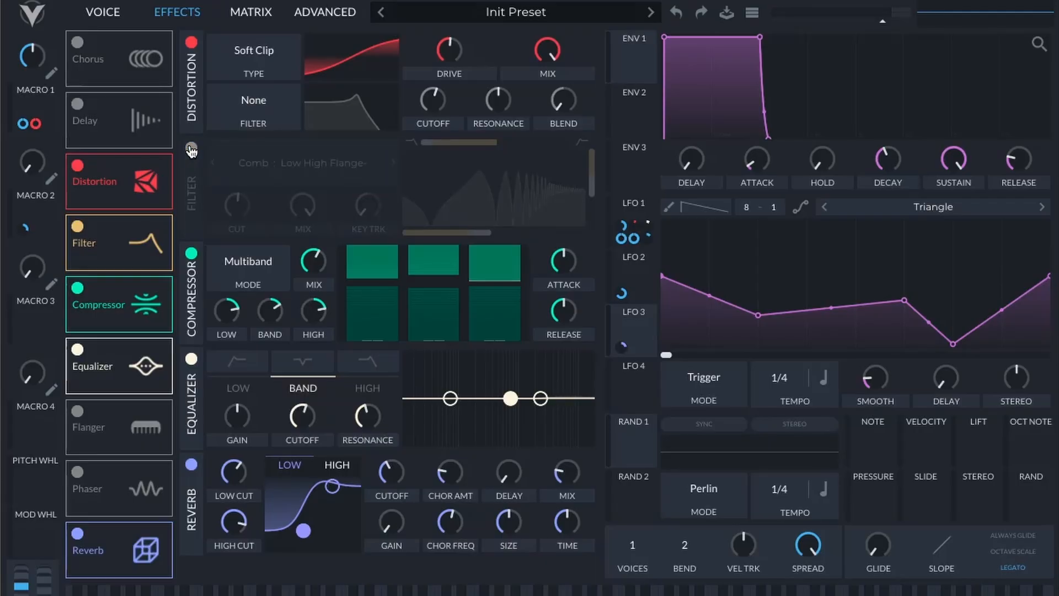
click(192, 149)
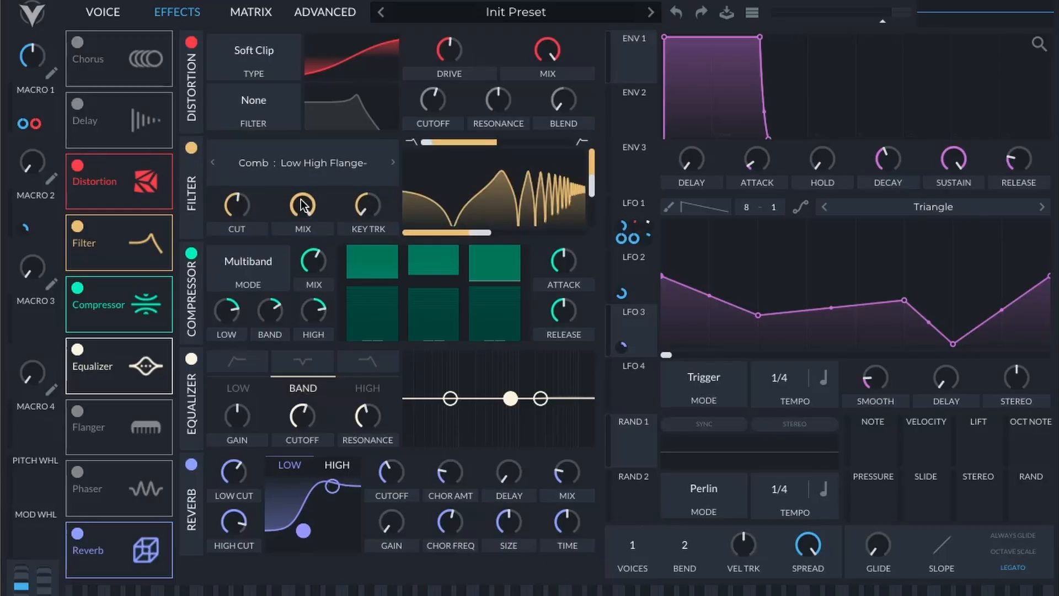
Lower the Filter effect's mix to zero, assign Macro 3 to it at full depth, and sweep Macro 3, ending near zero
drag(302, 205, 287, 336)
drag(43, 320, 303, 206)
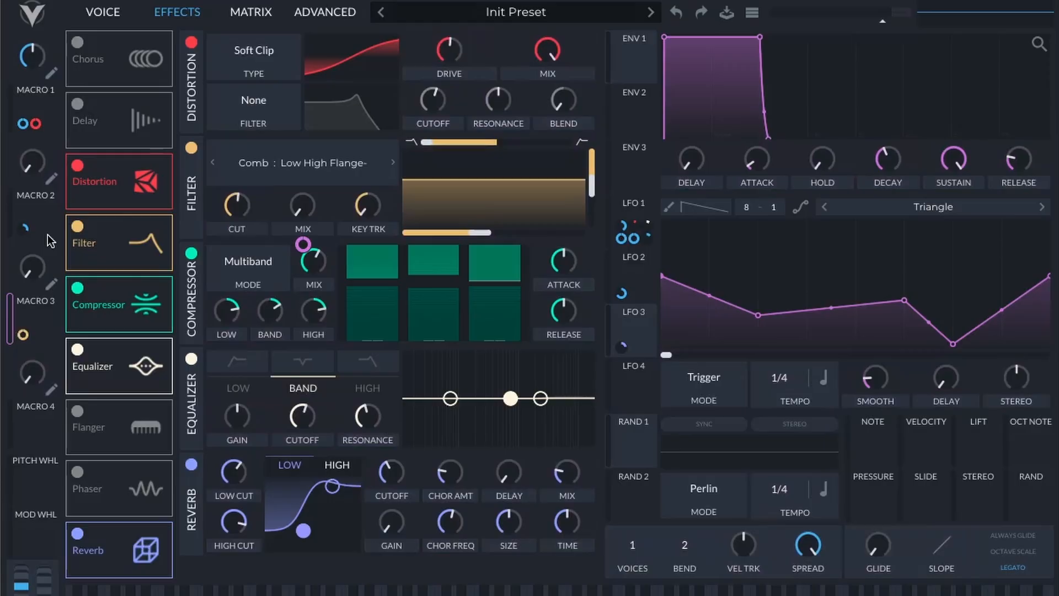
drag(34, 271, 29, 449)
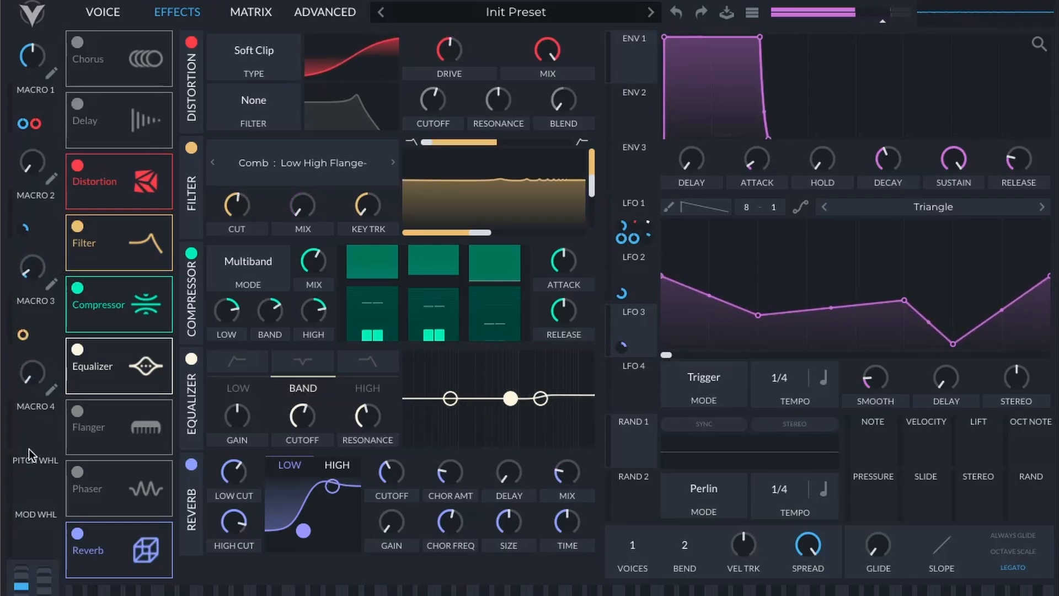
drag(26, 271, 35, 280)
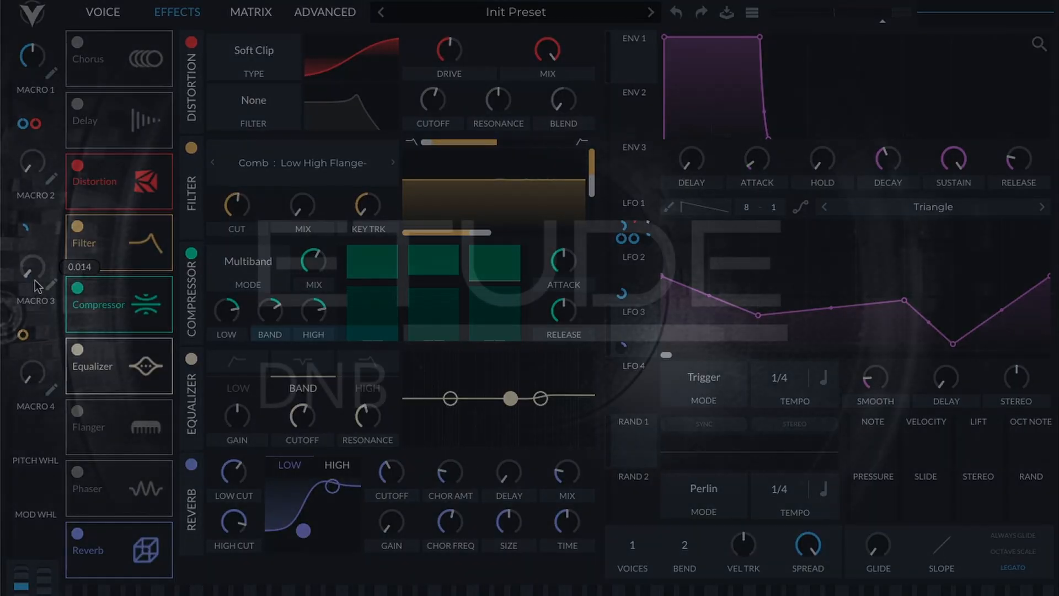